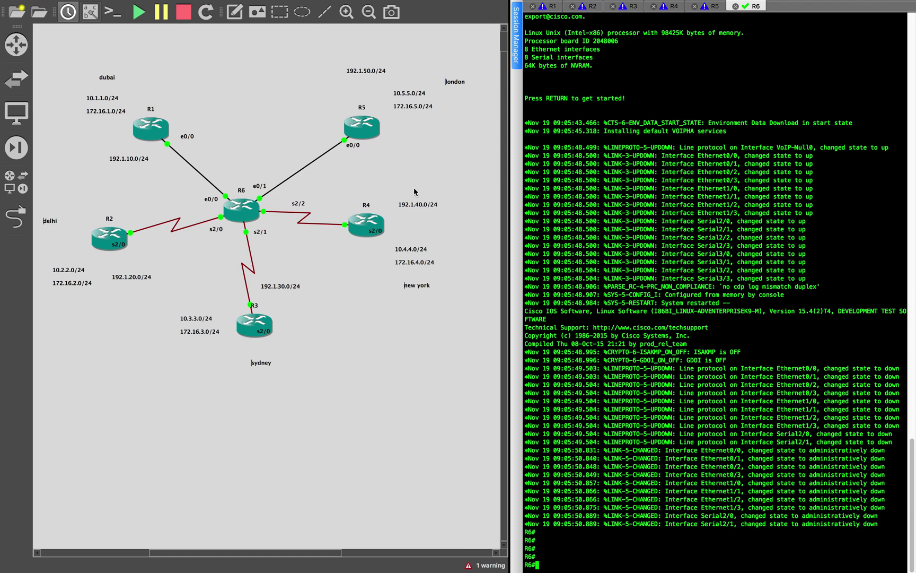
pyautogui.click(313, 89)
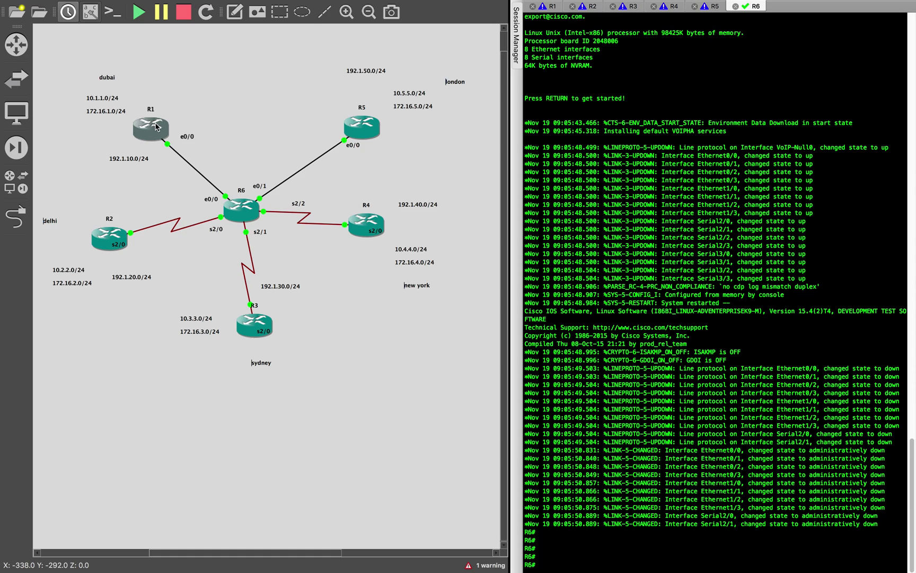
pyautogui.click(114, 98)
pyautogui.click(133, 159)
pyautogui.click(132, 278)
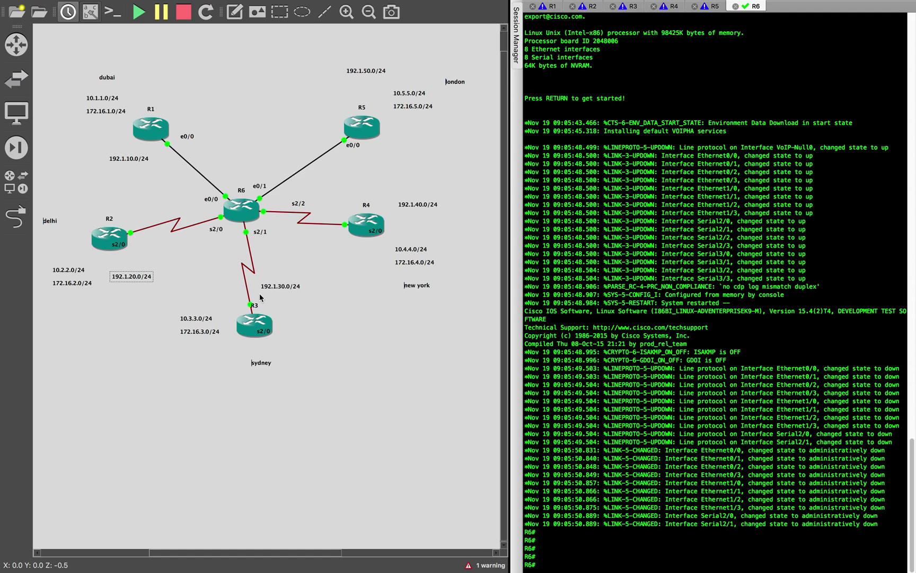
pyautogui.click(418, 207)
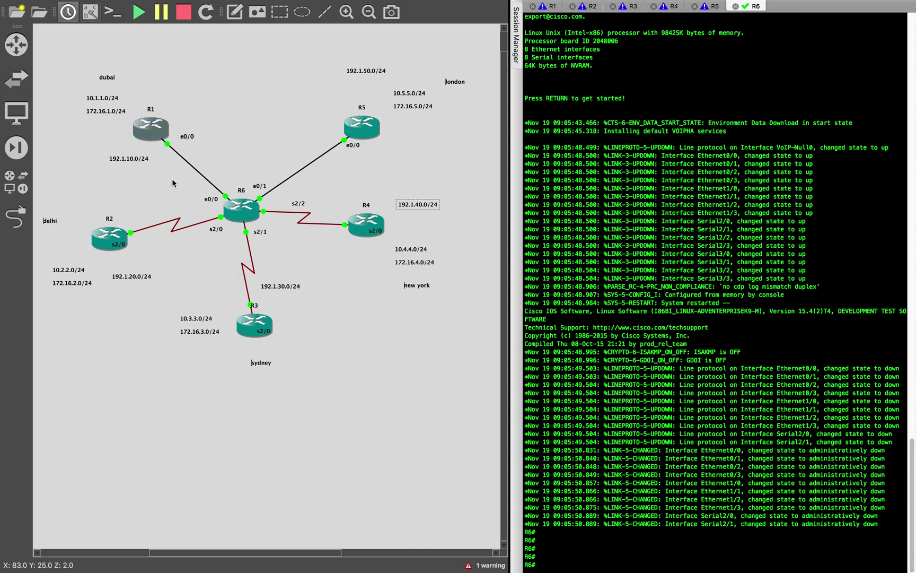
pyautogui.click(336, 395)
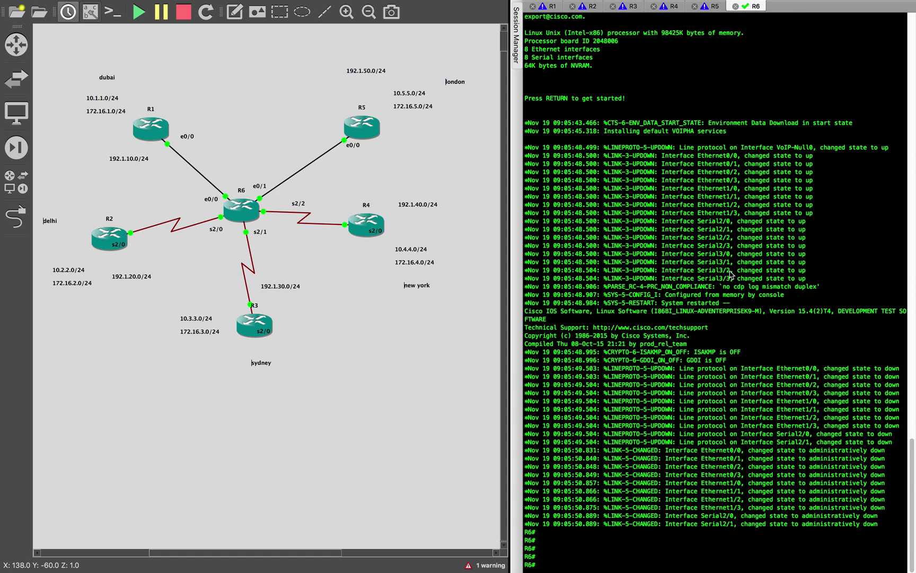
# List the status and IP addresses of R6's interfaces with show ip int brief.
pyautogui.click(750, 267)
pyautogui.press('Return')
pyautogui.press('Return')
pyautogui.press('Return')
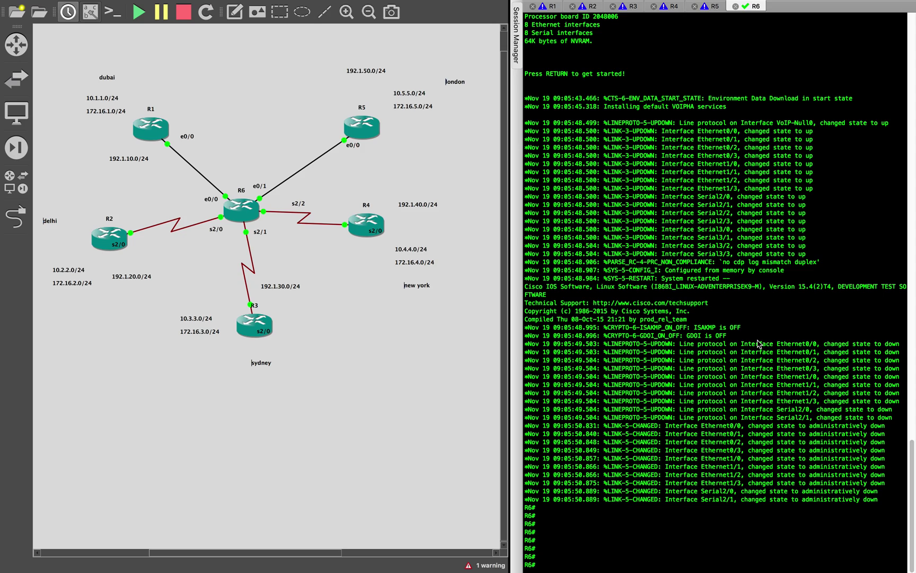
pyautogui.write('sjhow')
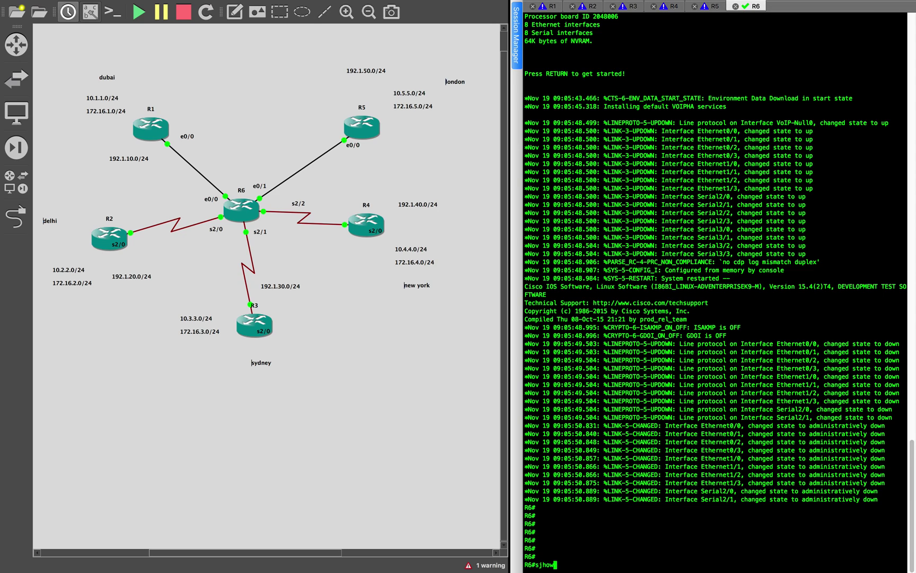
pyautogui.press('BackSpace')
pyautogui.press('BackSpace')
pyautogui.press('BackSpace')
pyautogui.write('how ip int br')
pyautogui.press('Tab')
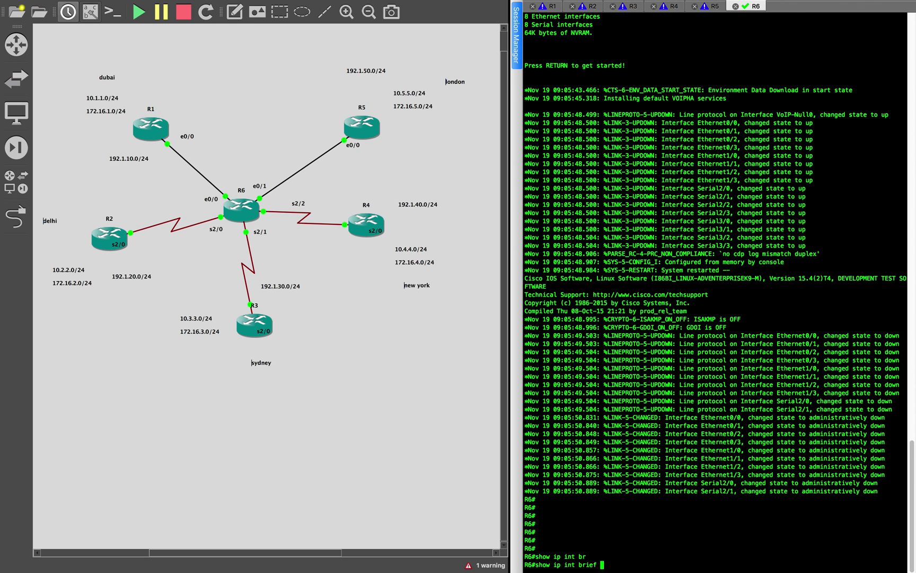
pyautogui.press('Return')
pyautogui.press('Return')
pyautogui.press('Return')
pyautogui.press('Return')
pyautogui.press('Return')
pyautogui.press('Return')
pyautogui.press('Return')
pyautogui.press('Return')
pyautogui.press('Return')
pyautogui.press('Return')
pyautogui.press('Return')
pyautogui.press('Return')
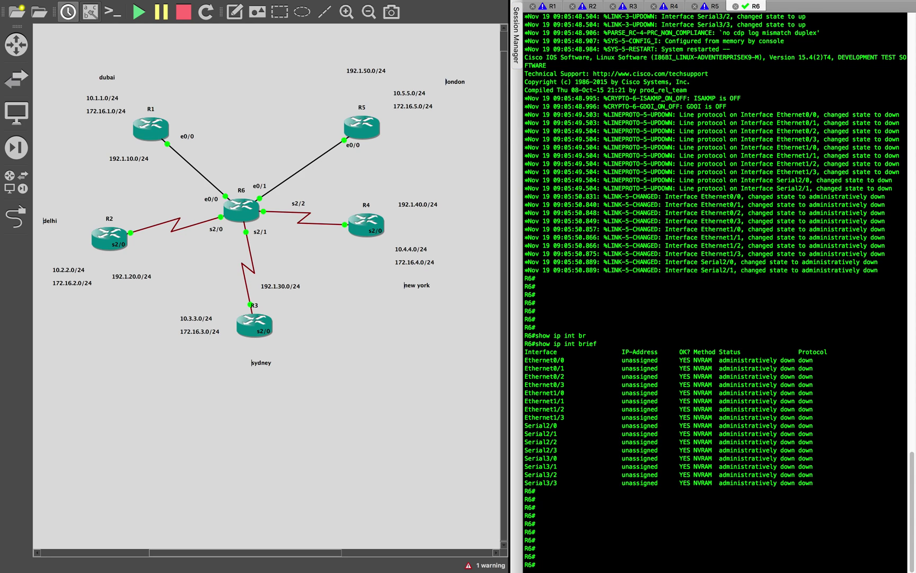
# In R6's configuration mode, paste the block enabling e0/0, e0/1, s2/0, s2/1 and s2/2 with 192.1.10.6, 192.1.50.6, 192.1.20.6, 192.1.30.6 and 192.1.40.6, mask 255.255.255.0.
pyautogui.write('conf')
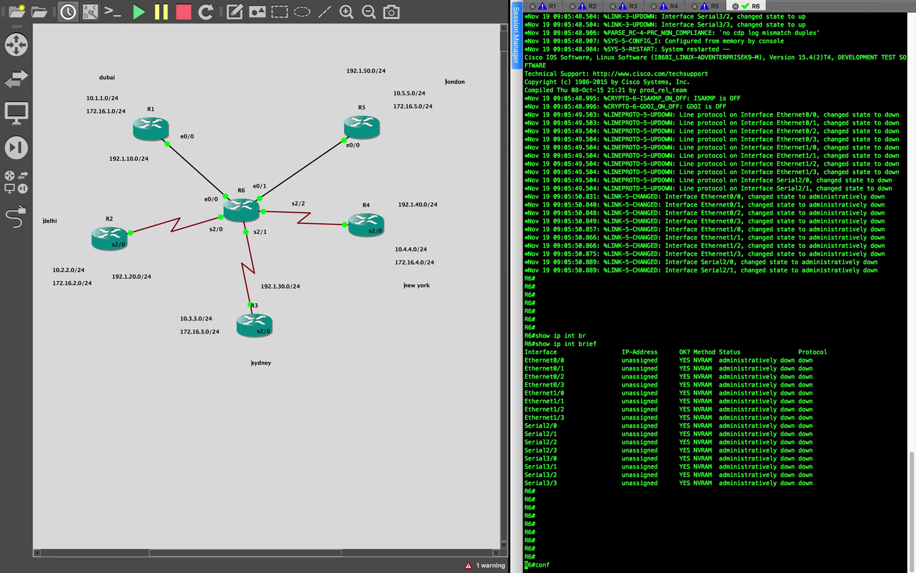
pyautogui.press('Return')
pyautogui.rightClick(643, 247)
pyautogui.click(644, 283)
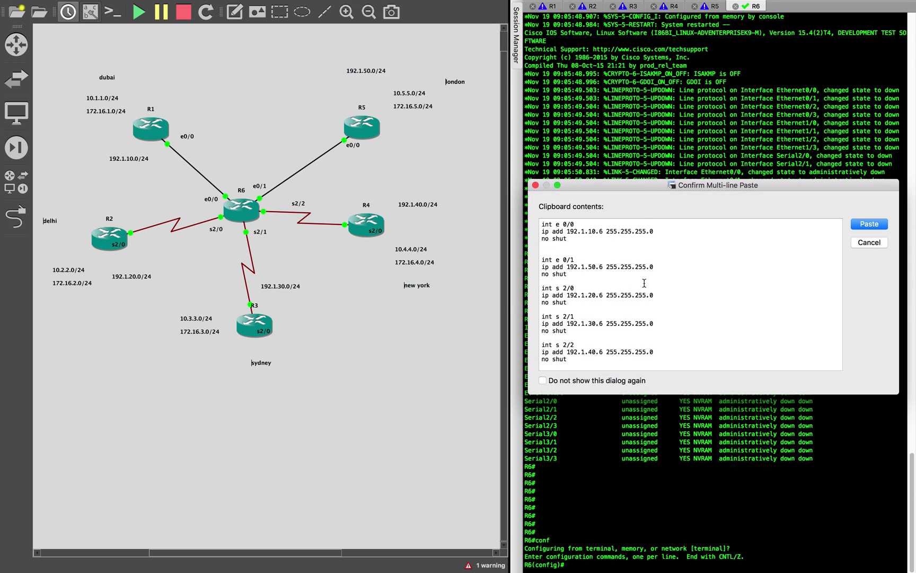
pyautogui.moveTo(579, 245); pyautogui.dragTo(534, 222)
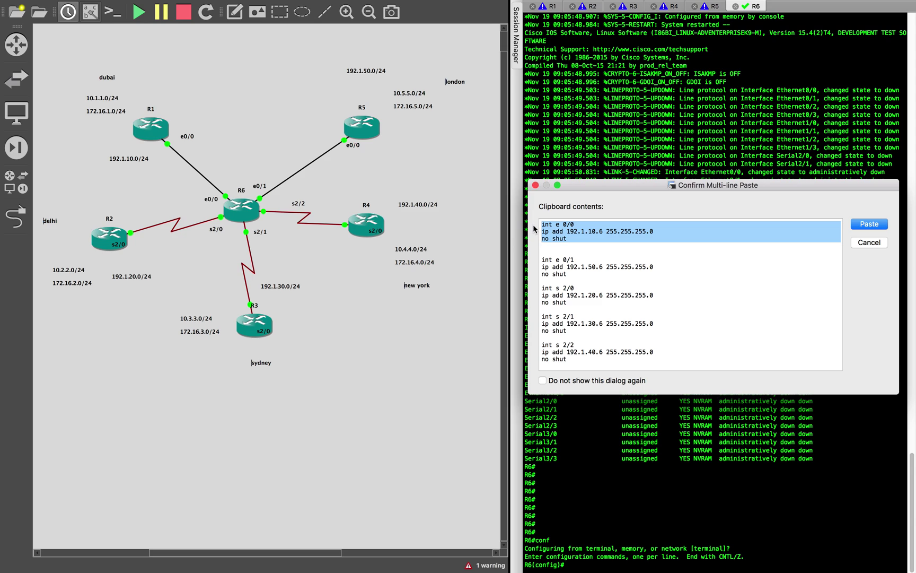
pyautogui.click(571, 236)
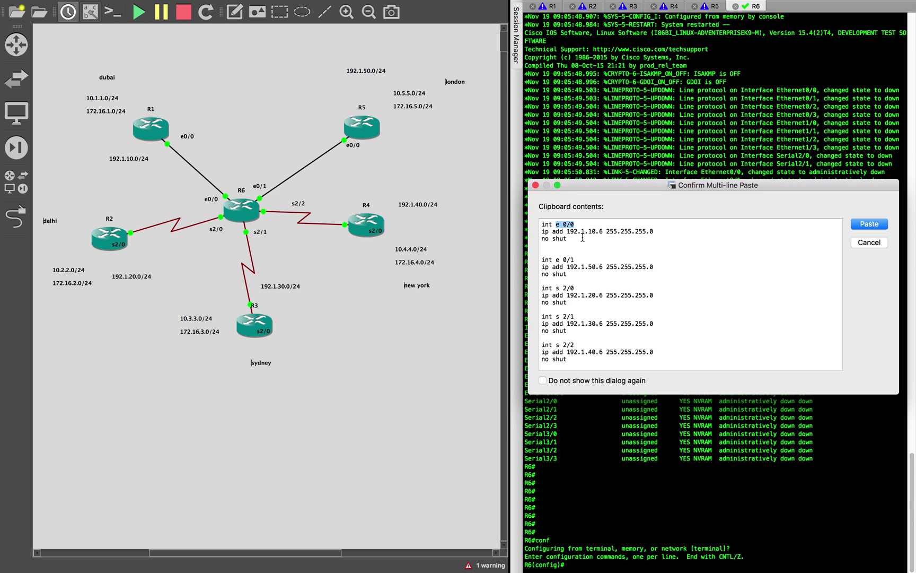
pyautogui.moveTo(553, 260); pyautogui.dragTo(580, 260)
pyautogui.moveTo(654, 231); pyautogui.dragTo(541, 231)
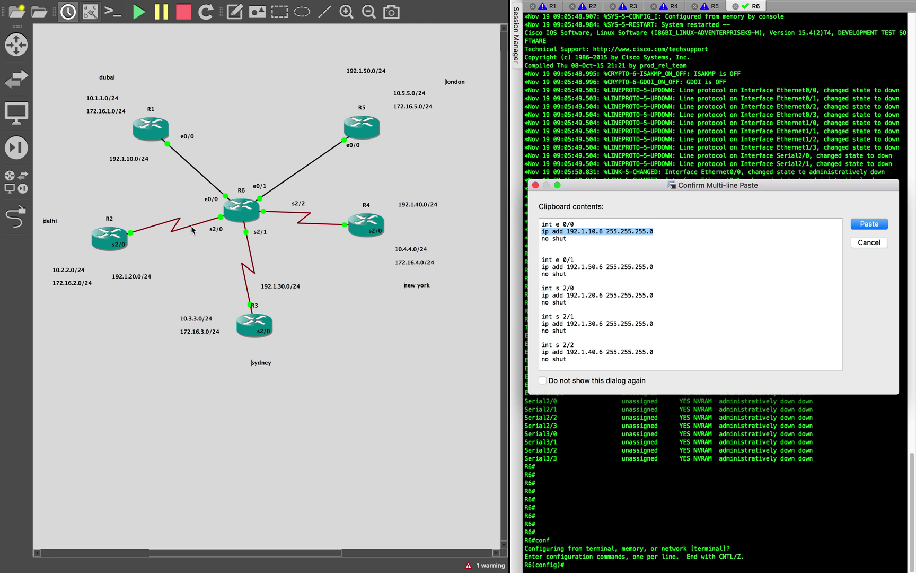
pyautogui.click(822, 283)
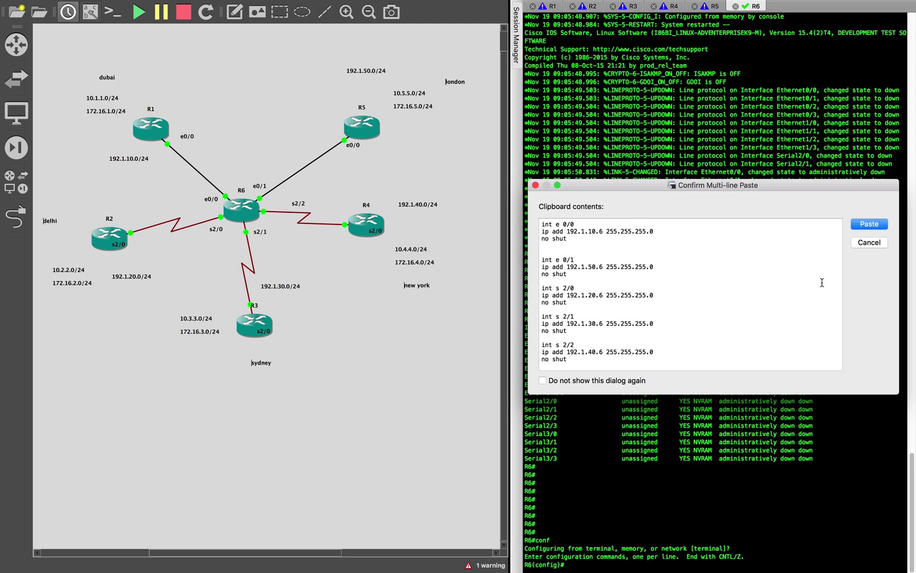
pyautogui.click(868, 225)
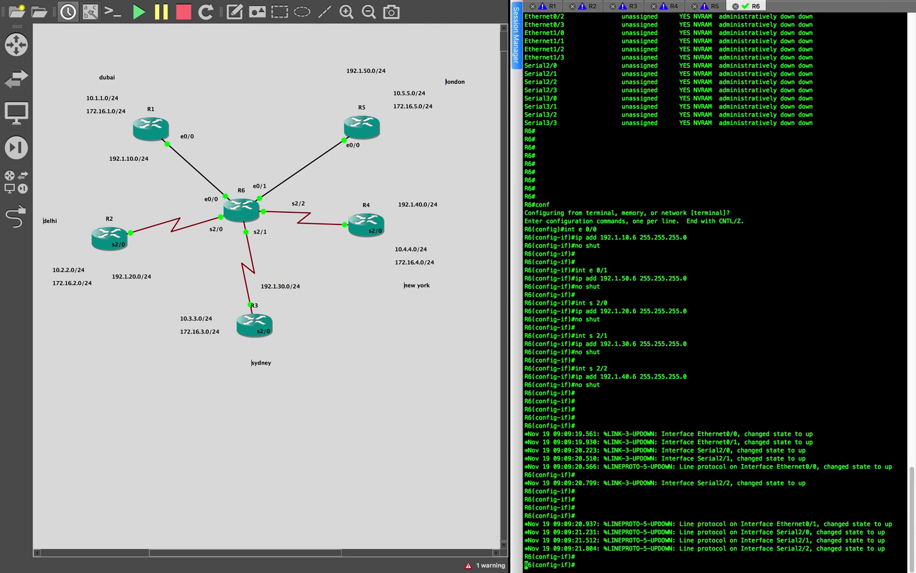
# Switch to the R1 console and enter terminal configuration mode with conf.
pyautogui.click(551, 6)
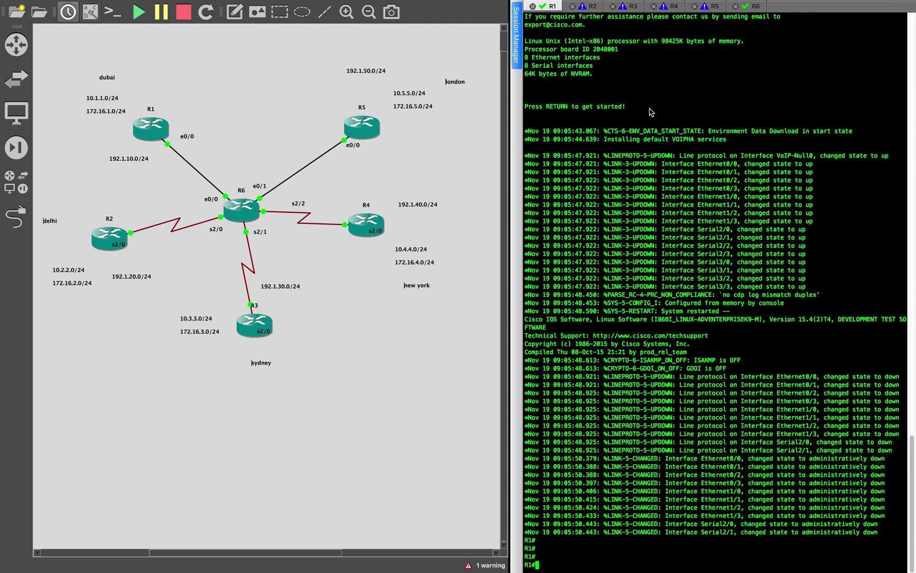
pyautogui.press('Return')
pyautogui.press('Return')
pyautogui.press('Return')
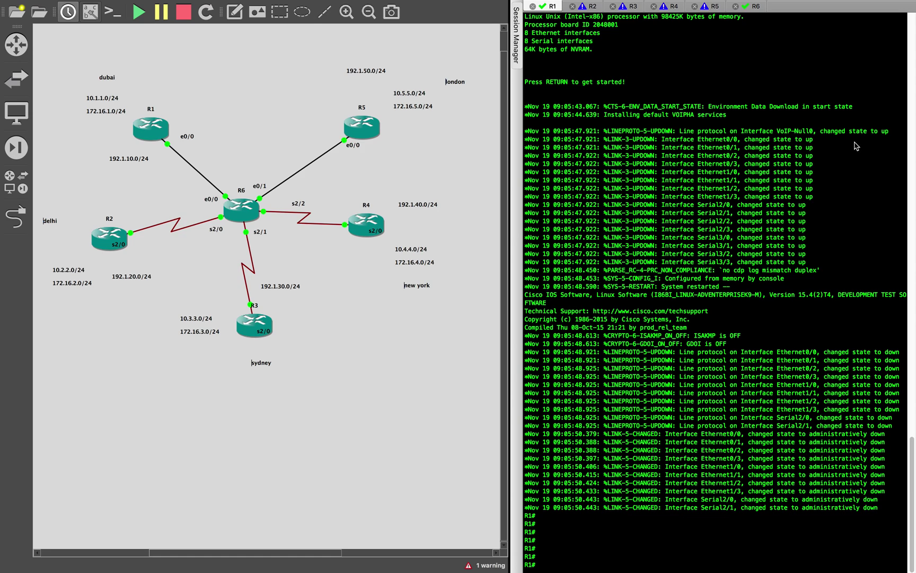
pyautogui.write('con')
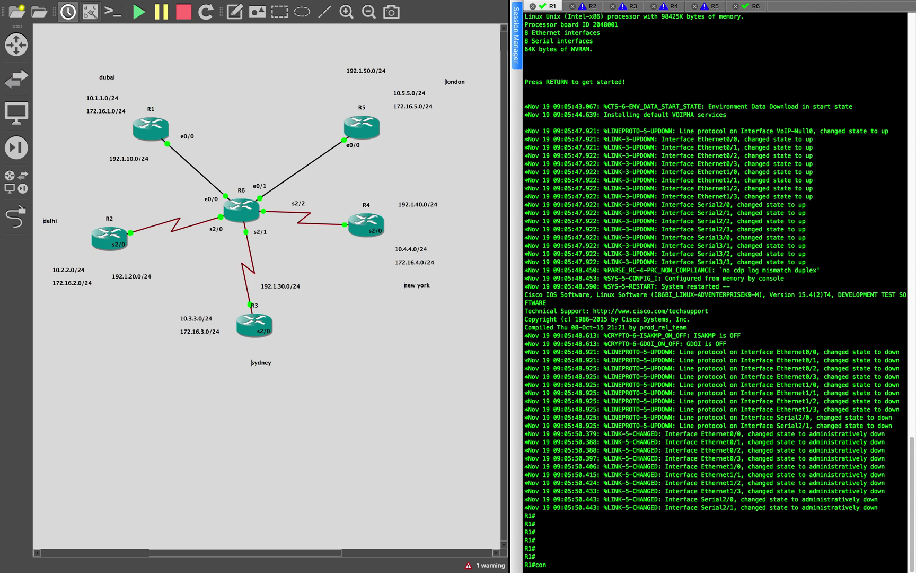
pyautogui.write('f')
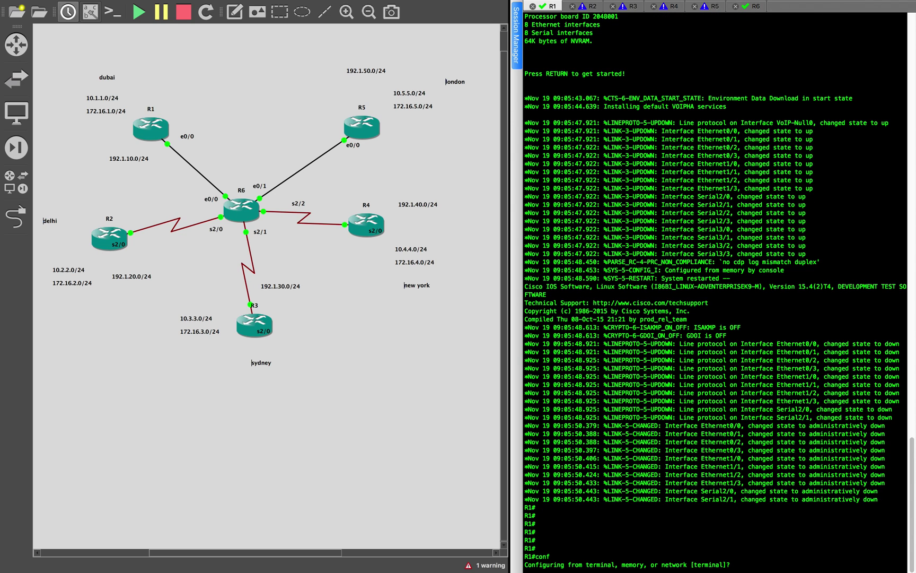
pyautogui.press('Return')
pyautogui.press('Return')
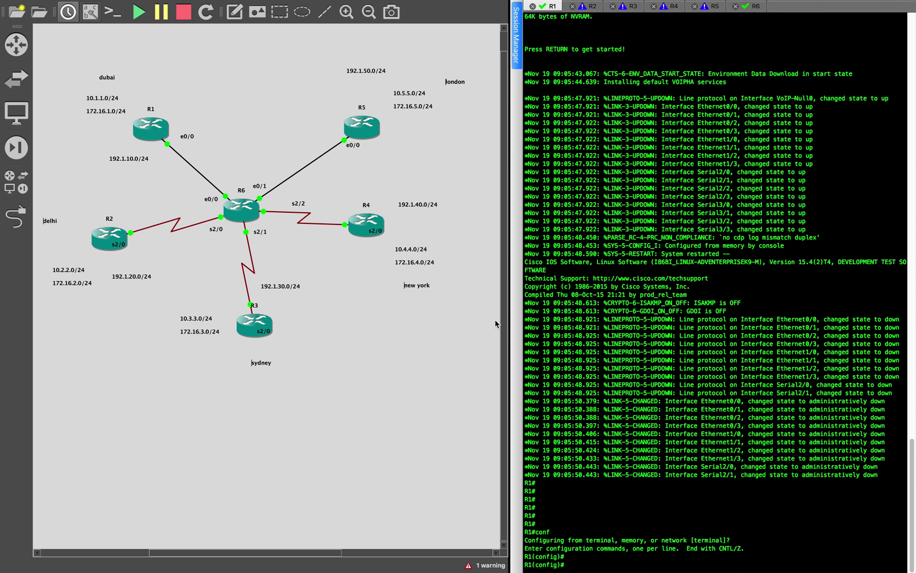
# Paste R1's block: e0/0 192.1.10.1, lo0 10.1.1.1 and lo1 172.16.1.1 with mask 255.255.255.0, plus a default route via 192.1.10.6.
pyautogui.press('super+v')
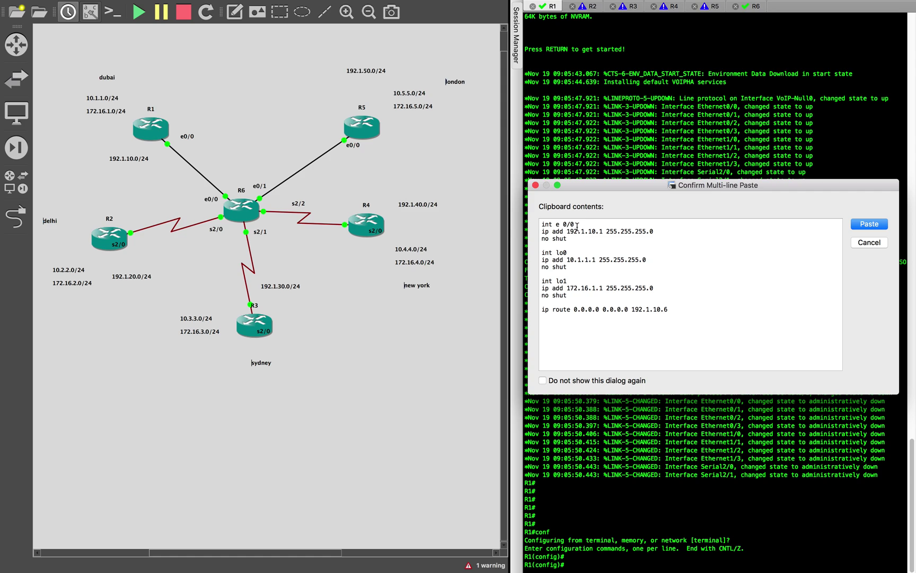
pyautogui.moveTo(577, 225); pyautogui.dragTo(541, 224)
pyautogui.click(575, 281)
pyautogui.moveTo(595, 293); pyautogui.dragTo(531, 247)
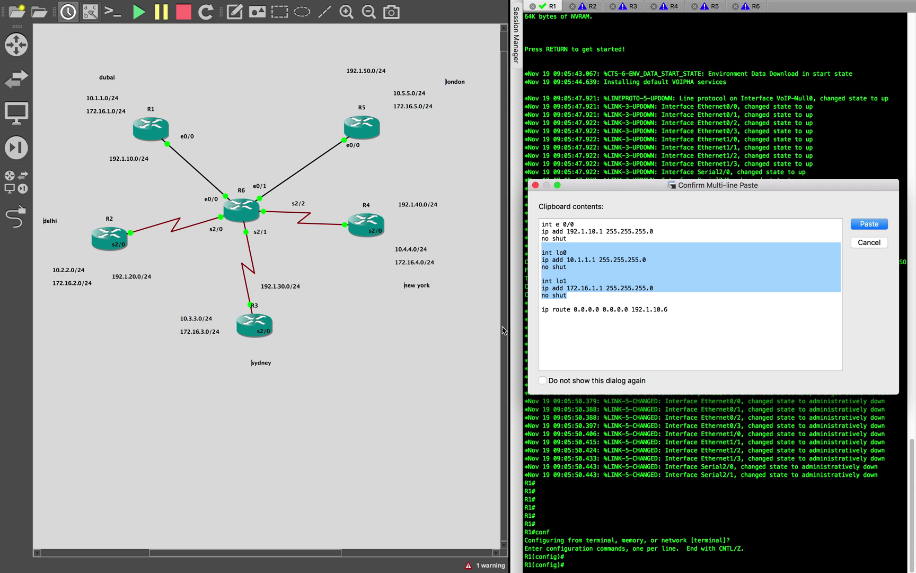
pyautogui.click(608, 337)
pyautogui.moveTo(675, 314); pyautogui.dragTo(448, 310)
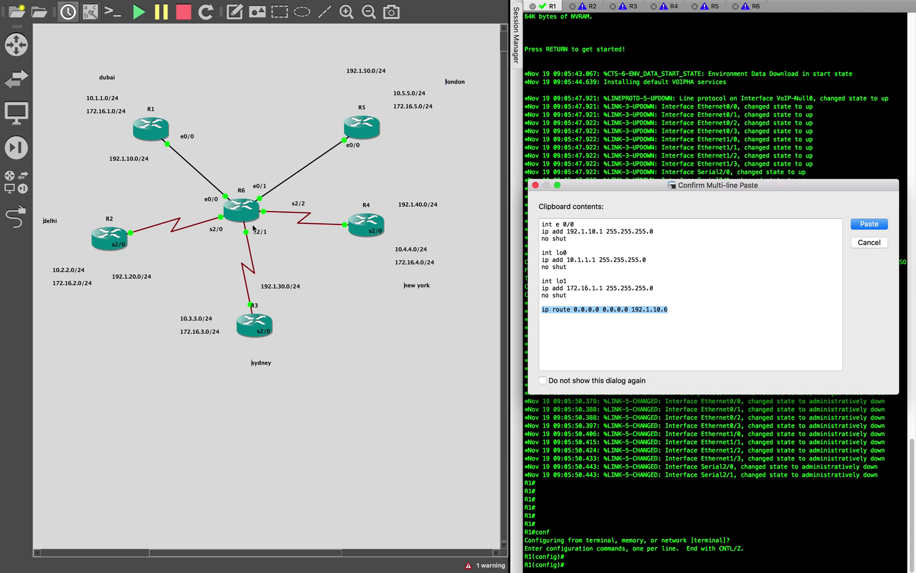
pyautogui.click(664, 310)
pyautogui.moveTo(663, 309); pyautogui.dragTo(573, 310)
pyautogui.click(662, 325)
pyautogui.moveTo(631, 309); pyautogui.dragTo(728, 306)
pyautogui.click(869, 224)
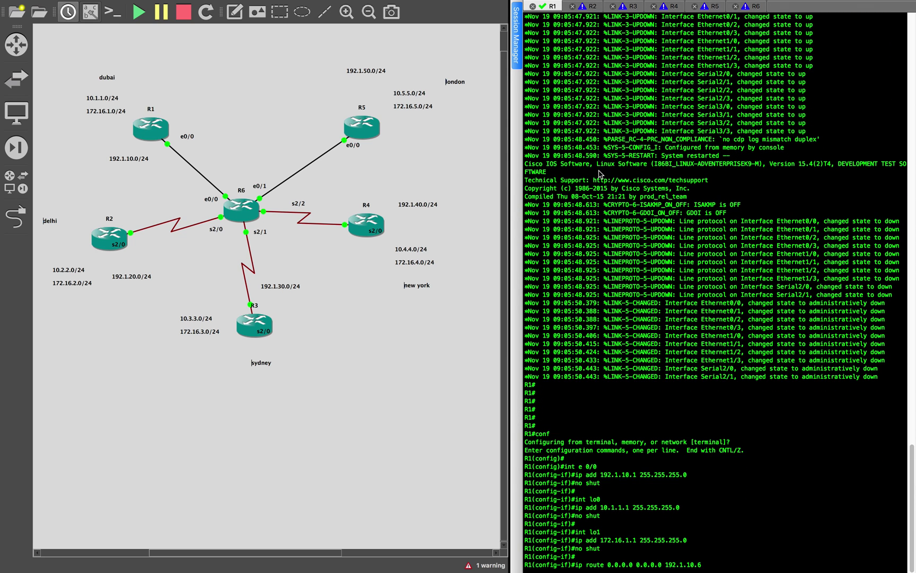
# In R2's configuration mode, paste s2/0 192.1.20.2, lo0 10.2.2.2 and lo1 172.16.2.2 with mask 255.255.255.0, plus a default route via 192.1.20.6.
pyautogui.click(582, 10)
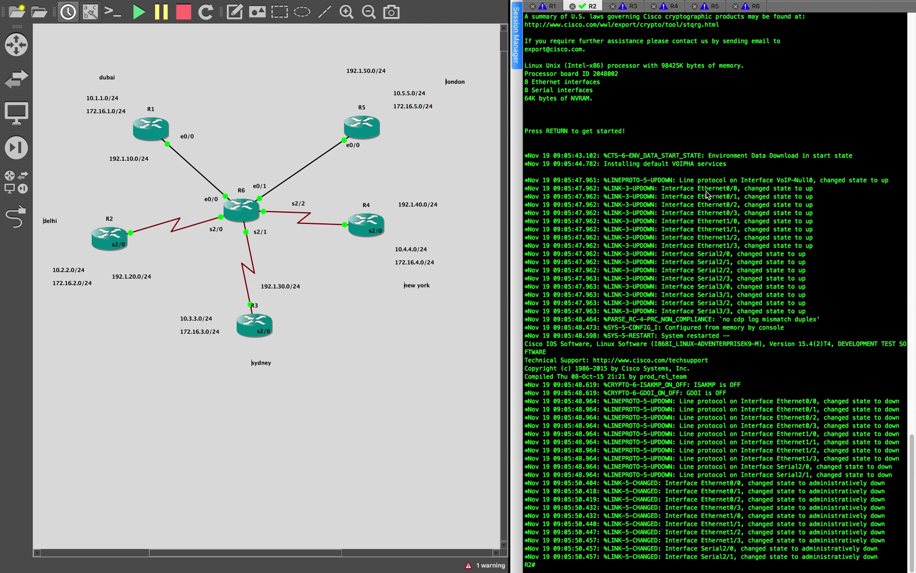
pyautogui.write('conf')
pyautogui.press('Return')
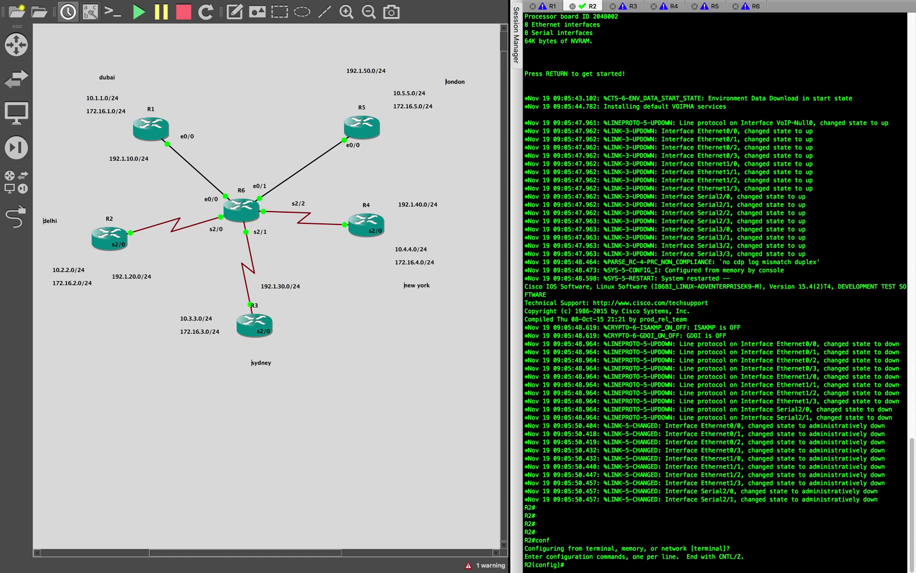
pyautogui.press('super+v')
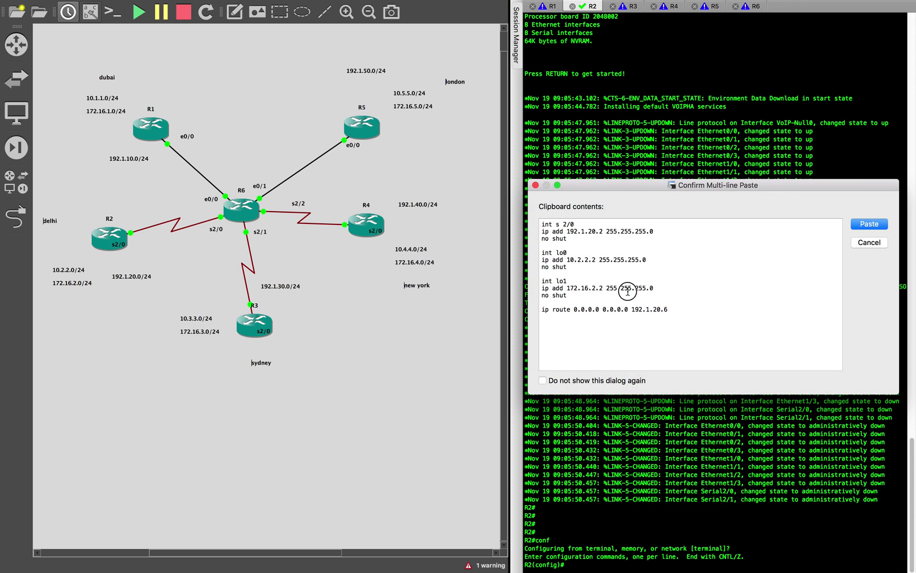
pyautogui.moveTo(626, 286); pyautogui.dragTo(530, 260)
pyautogui.click(580, 242)
pyautogui.moveTo(565, 231); pyautogui.dragTo(539, 223)
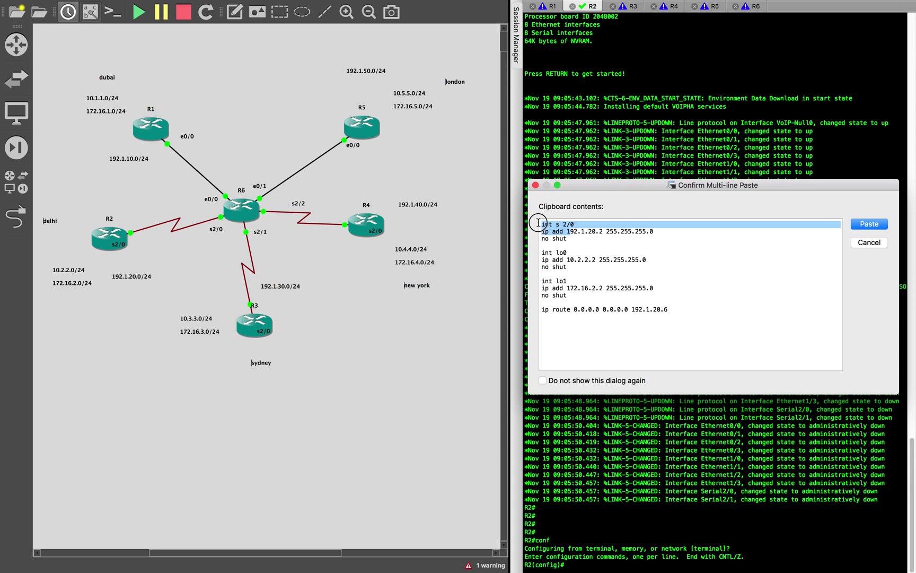
pyautogui.click(627, 349)
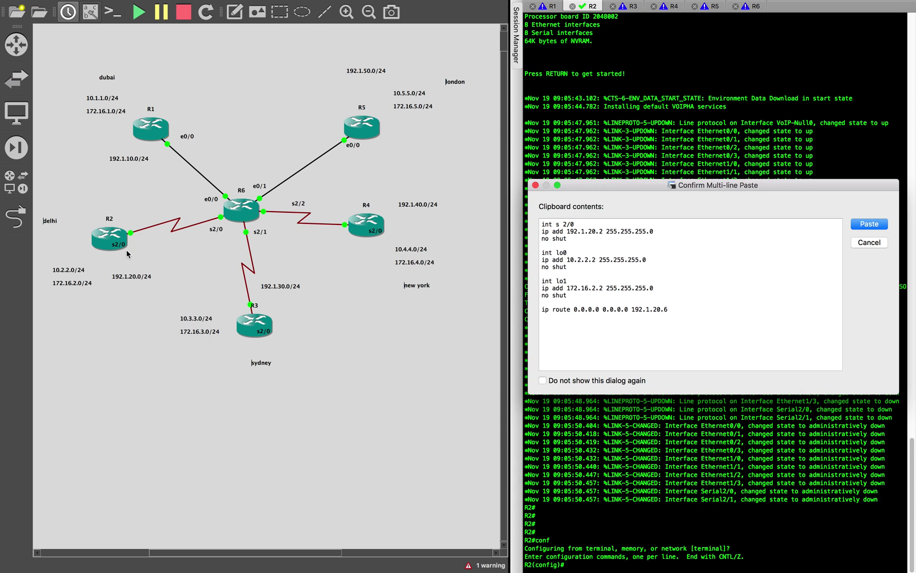
pyautogui.click(855, 224)
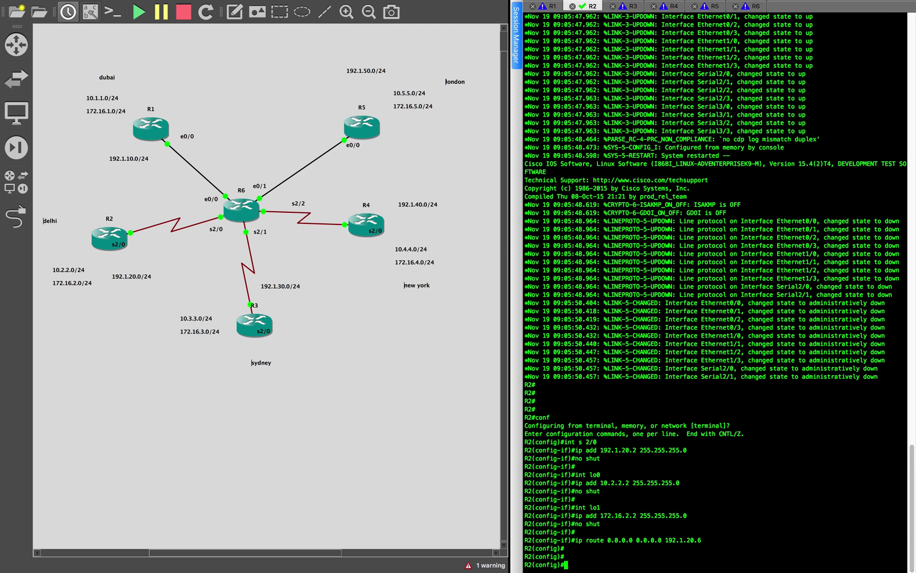
# Switch to the R3 console and enter terminal configuration mode with conf.
pyautogui.click(632, 7)
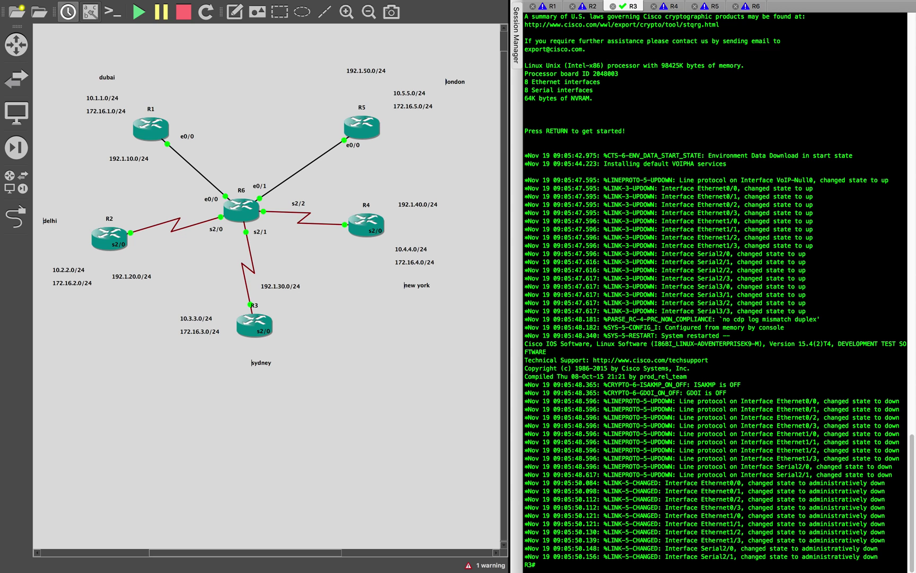
pyautogui.press('Return')
pyautogui.press('Return')
pyautogui.write('con')
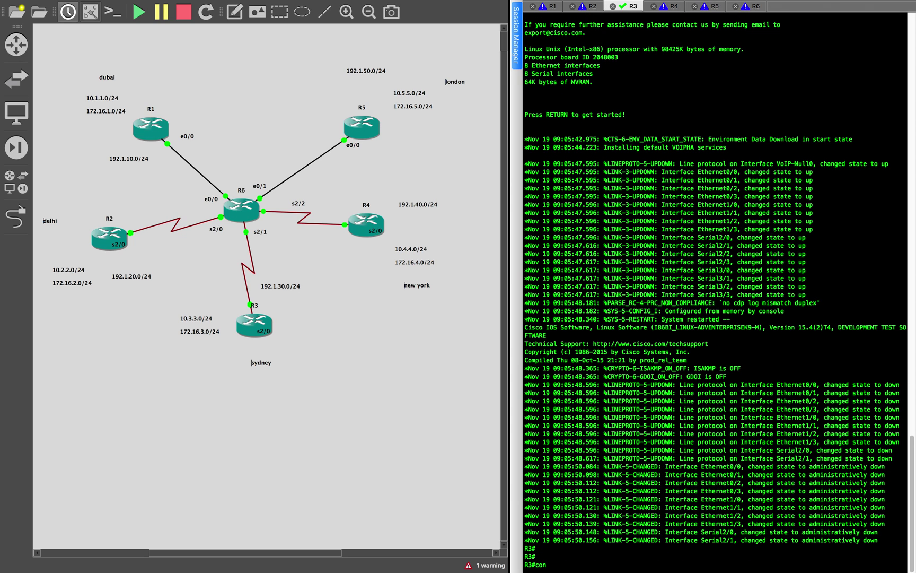
pyautogui.write('f')
pyautogui.press('Return')
pyautogui.press('Return')
pyautogui.press('Return')
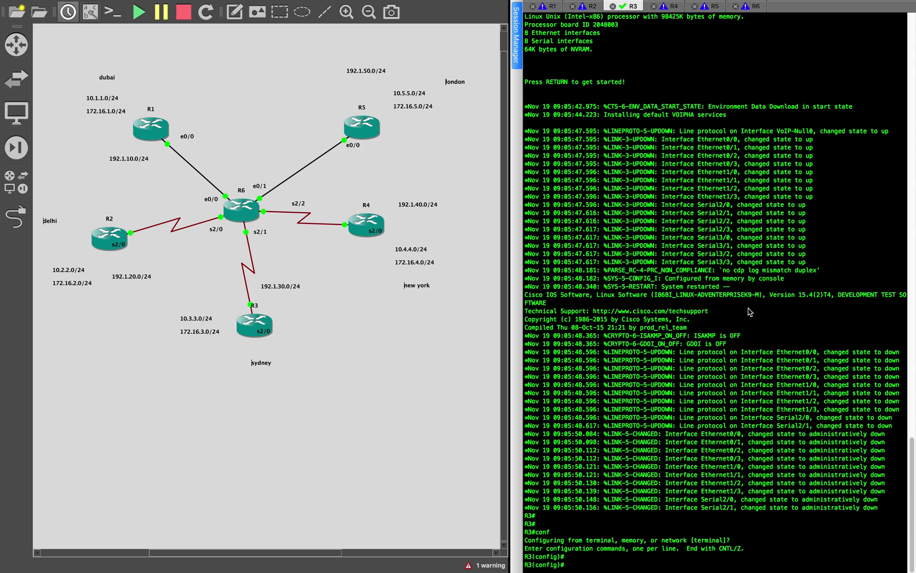
# Paste R3's block: s2/0 192.1.30.3, lo0 10.3.3.3 and lo1 172.16.3.3 with mask 255.255.255.0, plus a default route via 192.1.30.6.
pyautogui.press('super+v')
pyautogui.moveTo(592, 232); pyautogui.dragTo(540, 228)
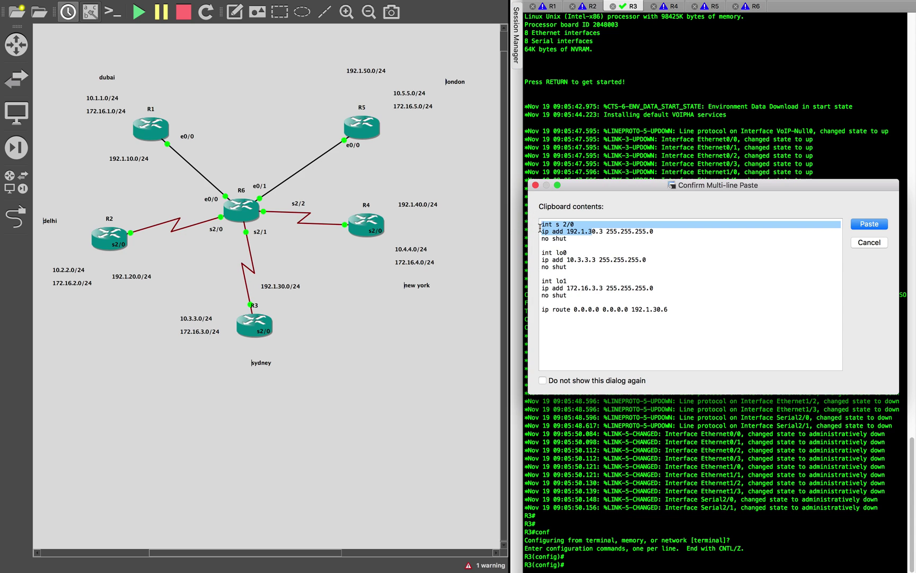
pyautogui.moveTo(575, 296); pyautogui.dragTo(538, 252)
pyautogui.click(661, 310)
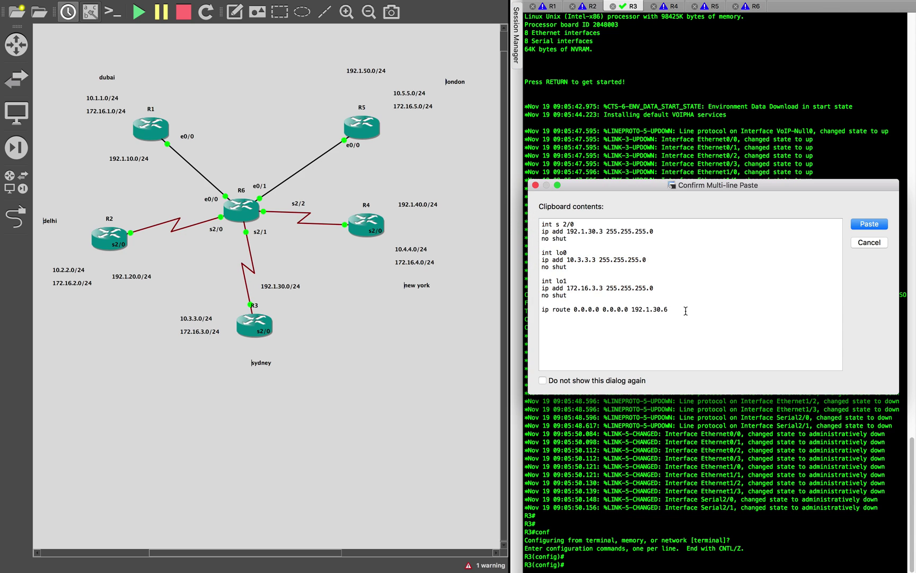
pyautogui.click(869, 224)
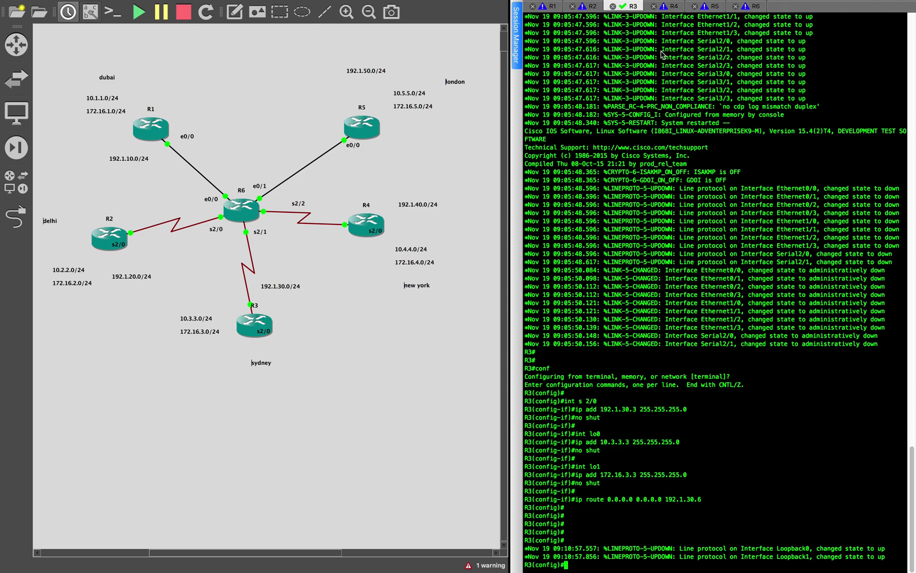
# Switch to the R4 console and enter terminal configuration mode with conf.
pyautogui.click(664, 9)
pyautogui.press('Return')
pyautogui.press('Return')
pyautogui.press('Return')
pyautogui.press('Return')
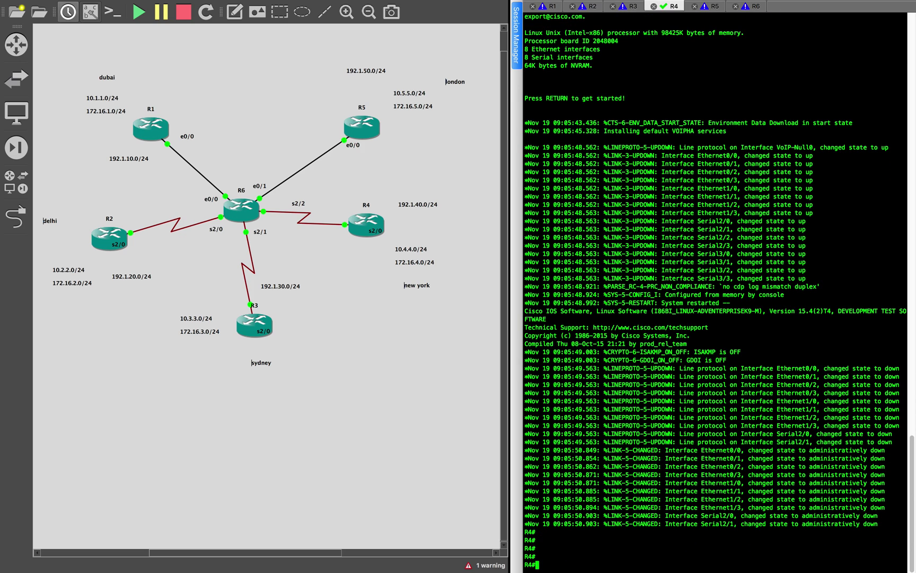
pyautogui.write('conf')
pyautogui.press('Return')
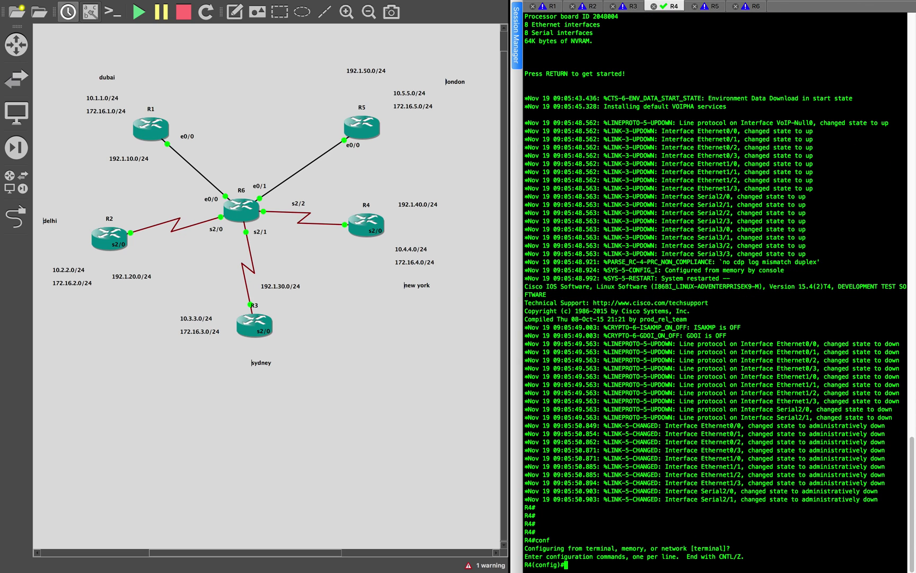
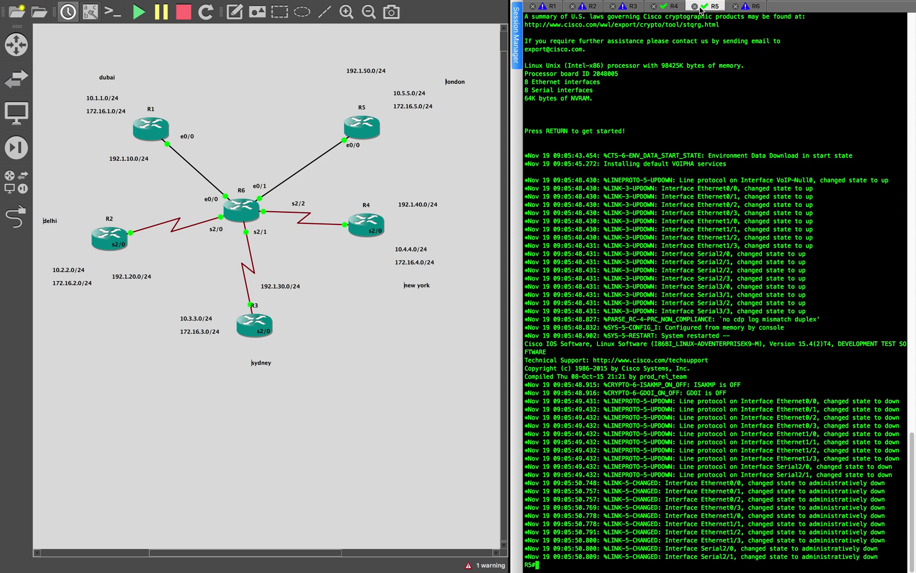
# Enter terminal configuration mode on the R5 console with conf.
pyautogui.write('conf')
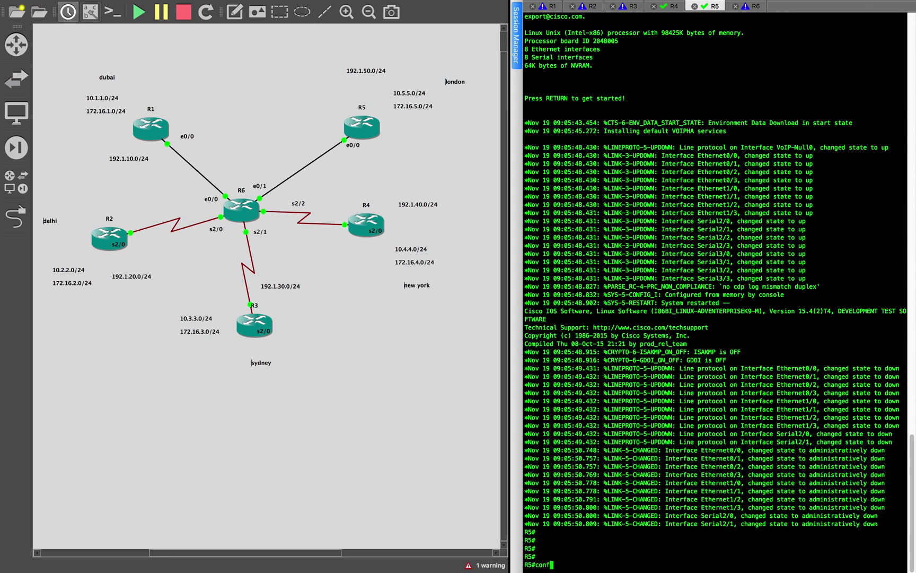
pyautogui.press('Return')
pyautogui.press('Return')
pyautogui.press('Return')
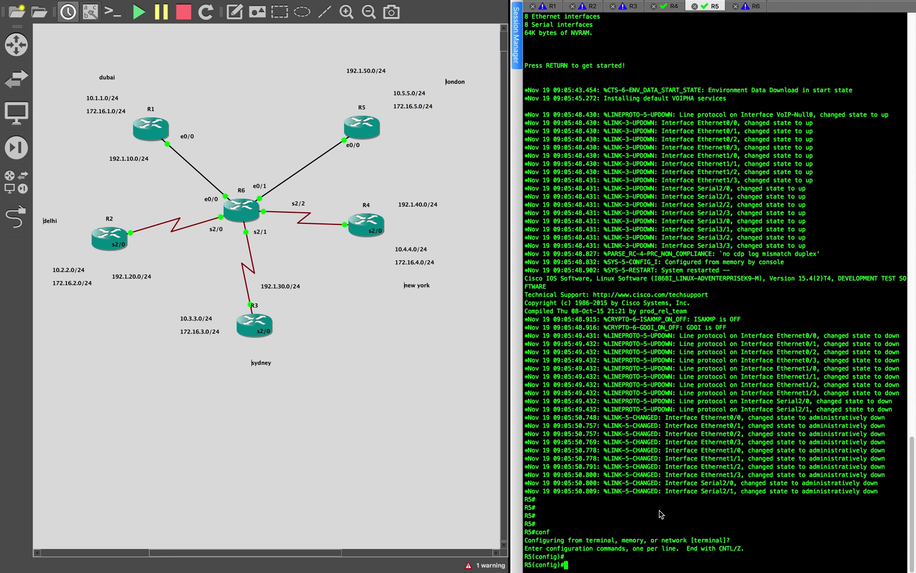
# Paste R5's block: e0/0 192.1.50.5, lo0 10.5.5.5 and lo1 172.16.5.5 with mask 255.255.255.0, plus a default route via 192.1.50.6.
pyautogui.press('super+v')
pyautogui.moveTo(676, 325); pyautogui.dragTo(509, 220)
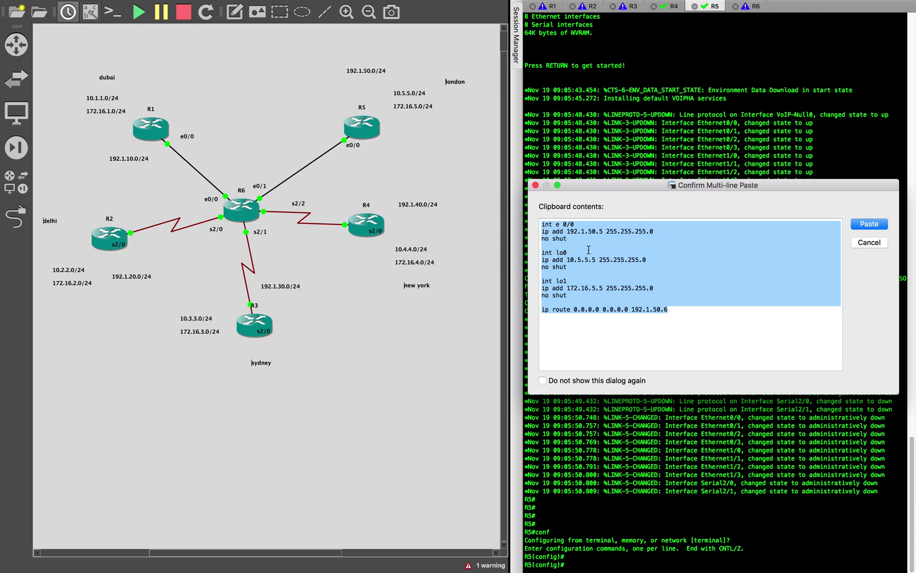
pyautogui.click(641, 279)
pyautogui.moveTo(592, 247); pyautogui.dragTo(528, 218)
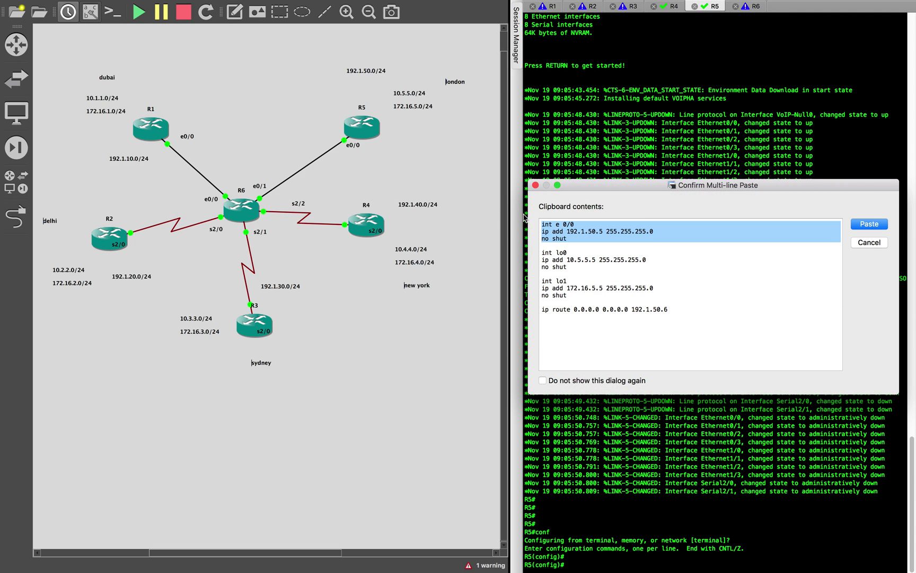
pyautogui.click(669, 314)
pyautogui.click(857, 225)
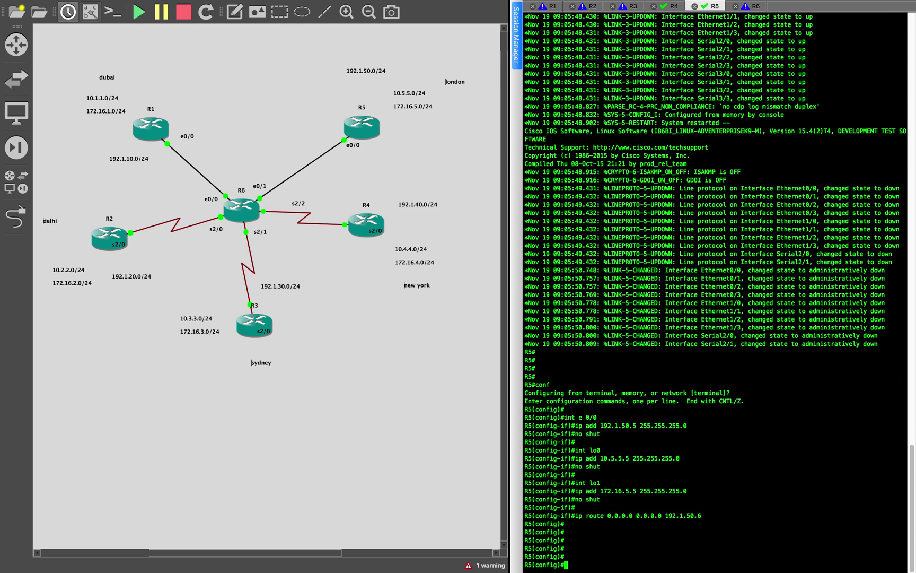
# Switch to the R1 console and clear its screen and scrollback.
pyautogui.click(552, 6)
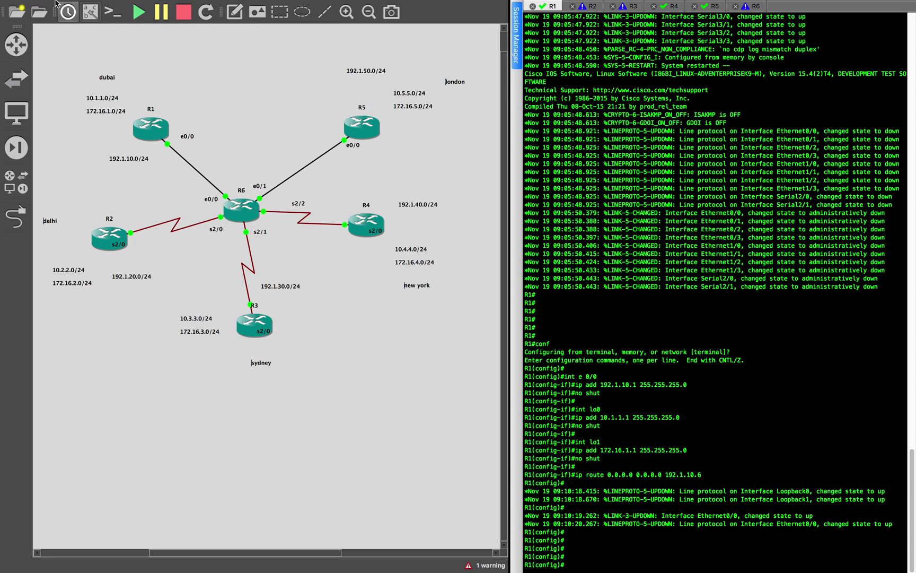
pyautogui.click(111, 6)
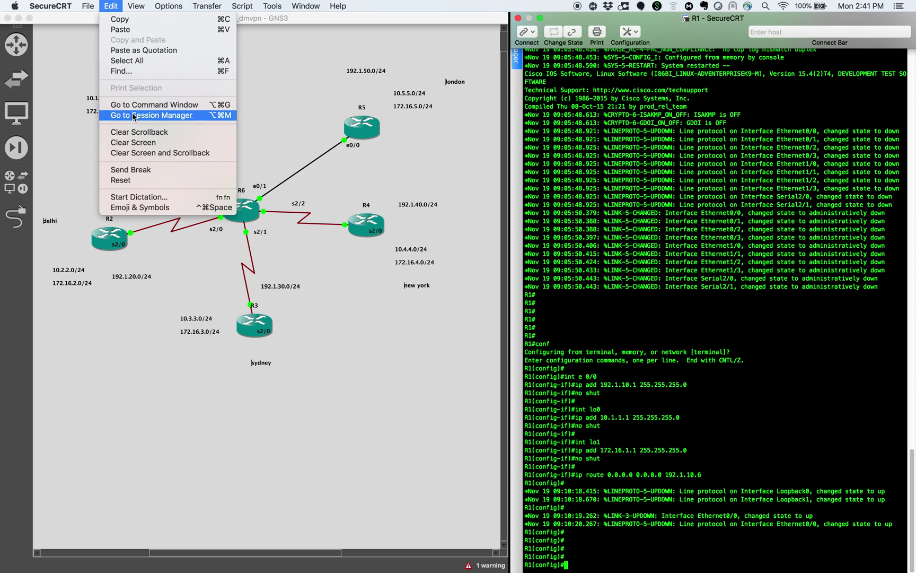
pyautogui.click(139, 153)
pyautogui.press('Return')
pyautogui.press('Return')
pyautogui.press('Return')
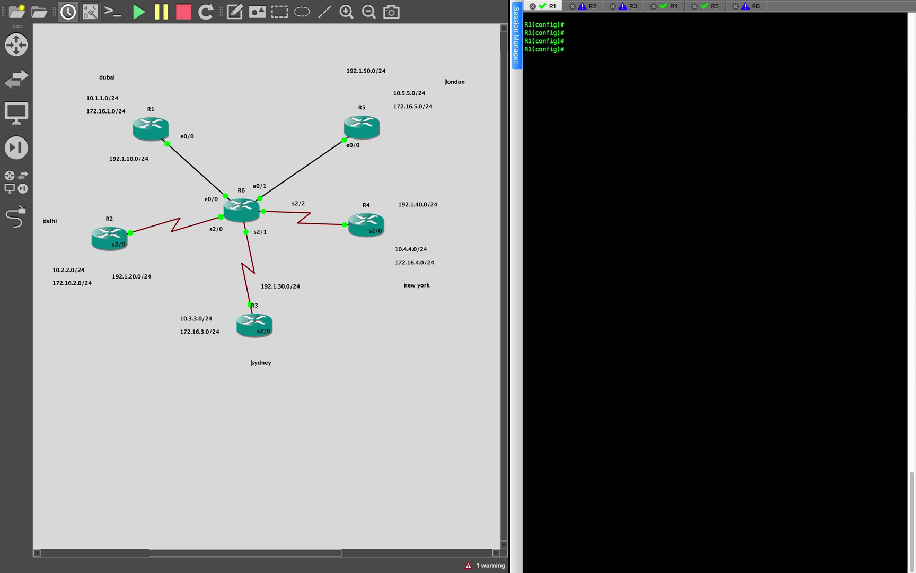
# Leave configuration mode on R1 with end and ping R6's address 192.1.10.6.
pyautogui.write('end')
pyautogui.press('Return')
pyautogui.write('ping')
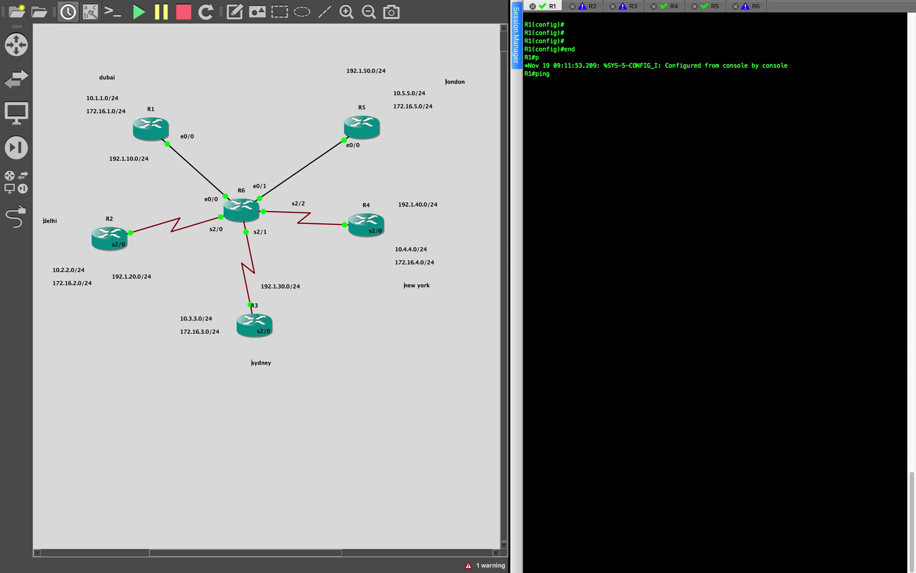
pyautogui.write(' 192.1.10.6')
pyautogui.press('Return')
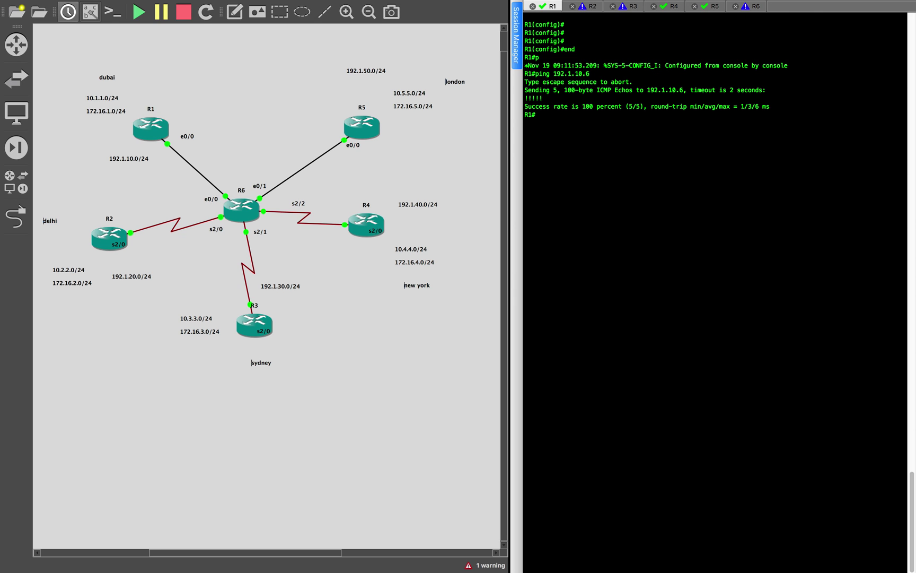
# Ping R4's address 192.1.40.4 from R1 by reusing the previous ping command.
pyautogui.press('Return')
pyautogui.press('Return')
pyautogui.press('Up')
pyautogui.press('BackSpace')
pyautogui.press('BackSpace')
pyautogui.press('BackSpace')
pyautogui.press('BackSpace')
pyautogui.write('40.4')
pyautogui.press('Return')
pyautogui.press('Return')
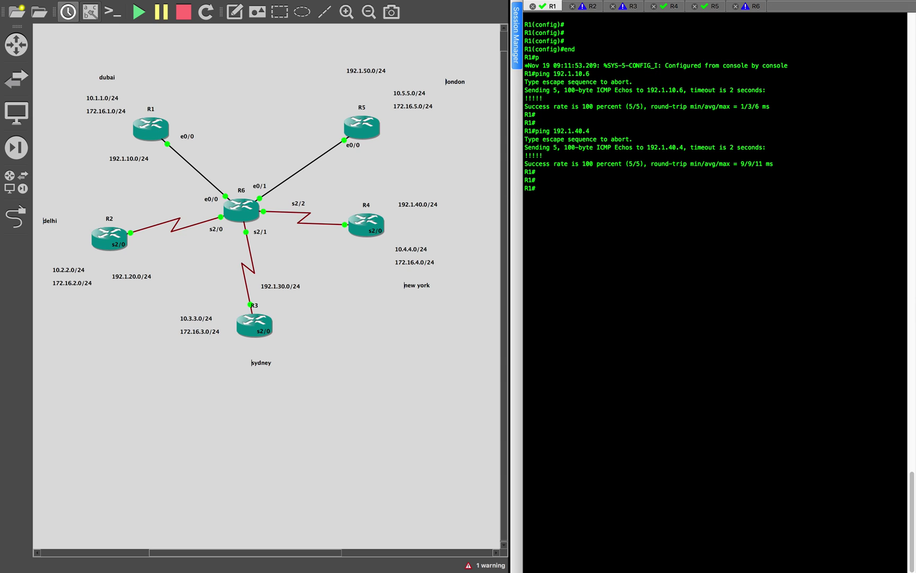
# Examine R1, R6, R4 and R3 in the topology together with the 192.1.x.0/24 network labels of the site routers.
pyautogui.click(153, 126)
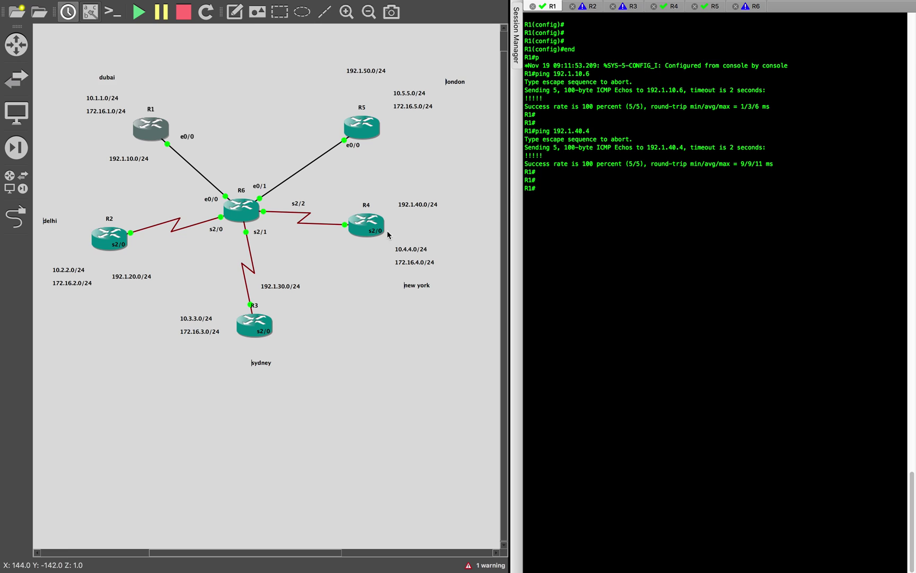
pyautogui.moveTo(365, 228)
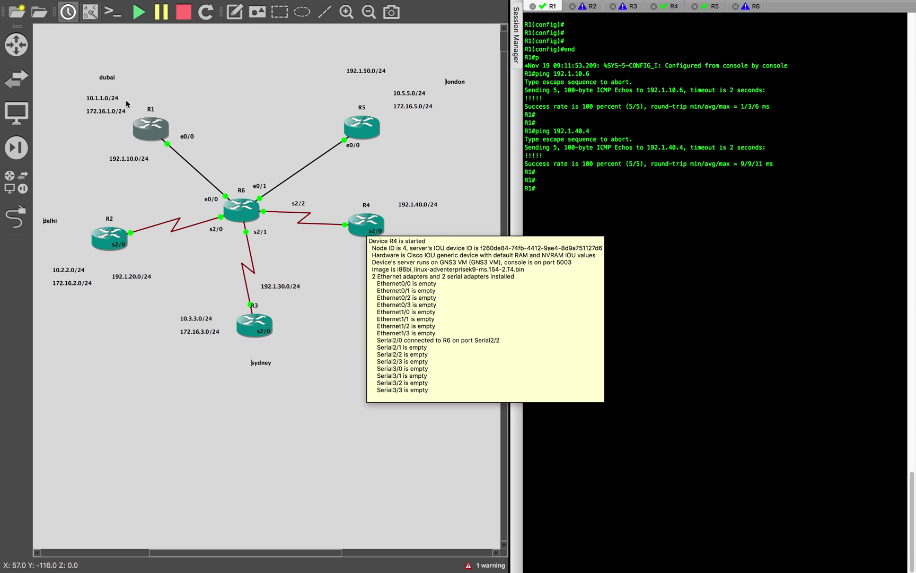
pyautogui.click(169, 106)
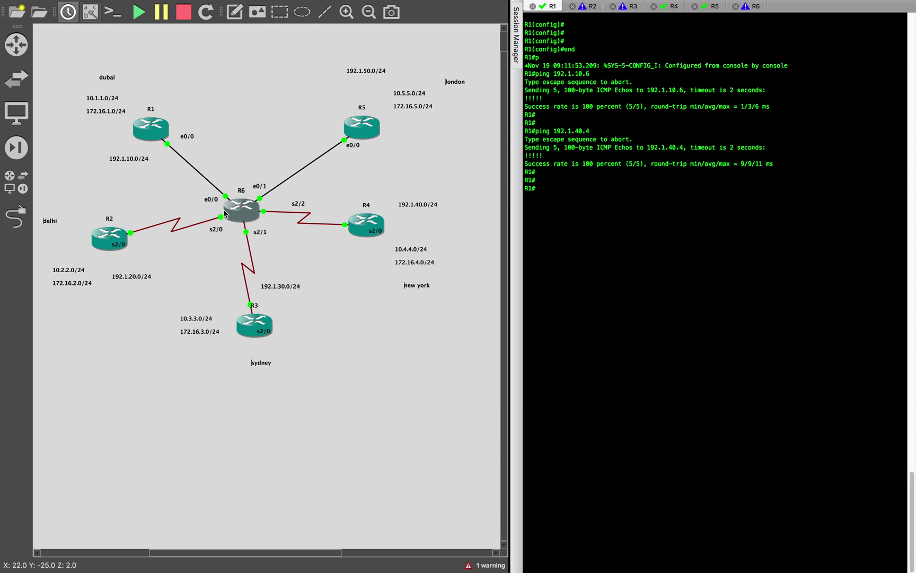
pyautogui.click(620, 202)
pyautogui.press('Return')
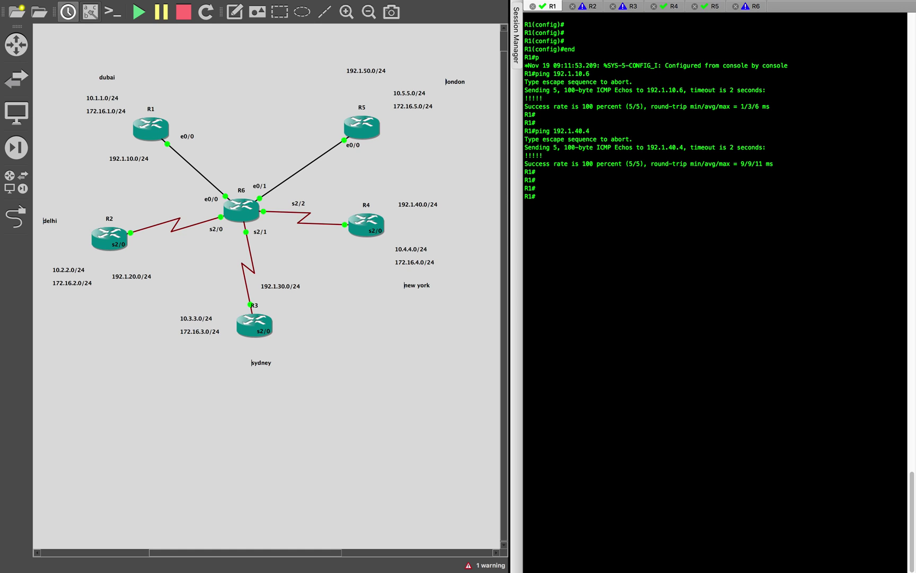
pyautogui.click(621, 233)
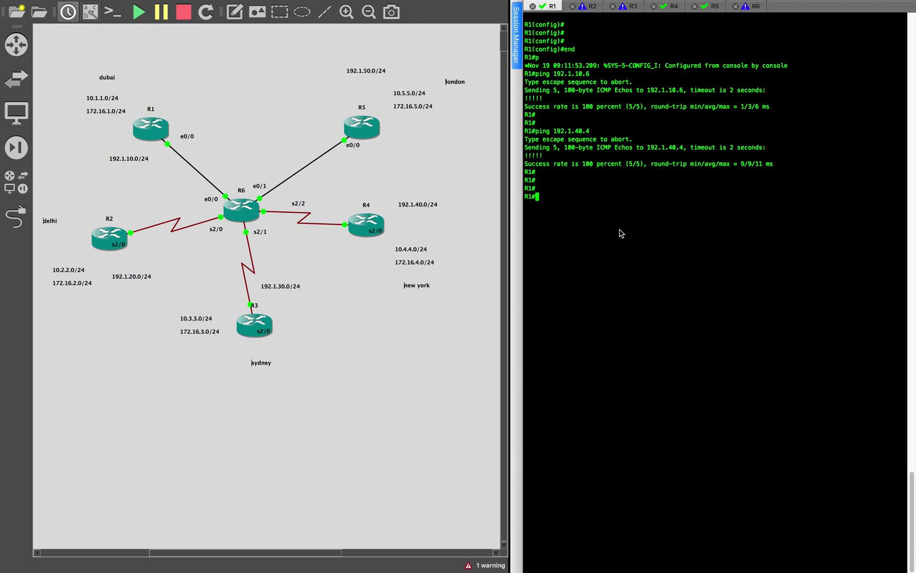
pyautogui.click(125, 158)
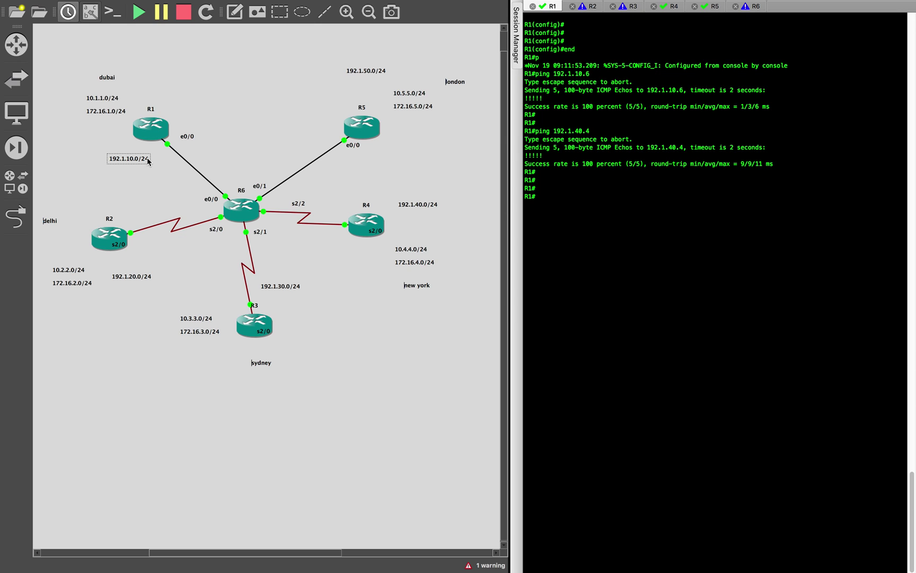
pyautogui.click(151, 128)
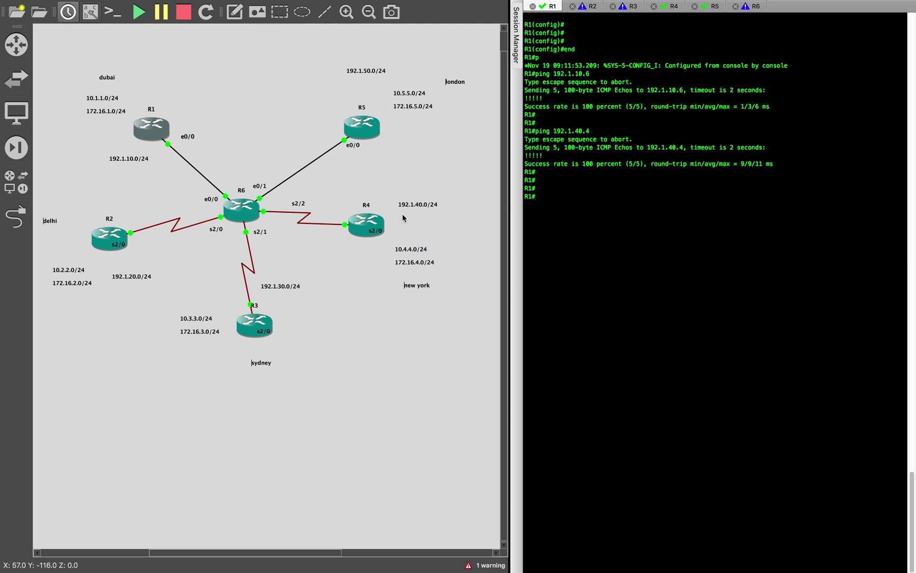
pyautogui.click(417, 207)
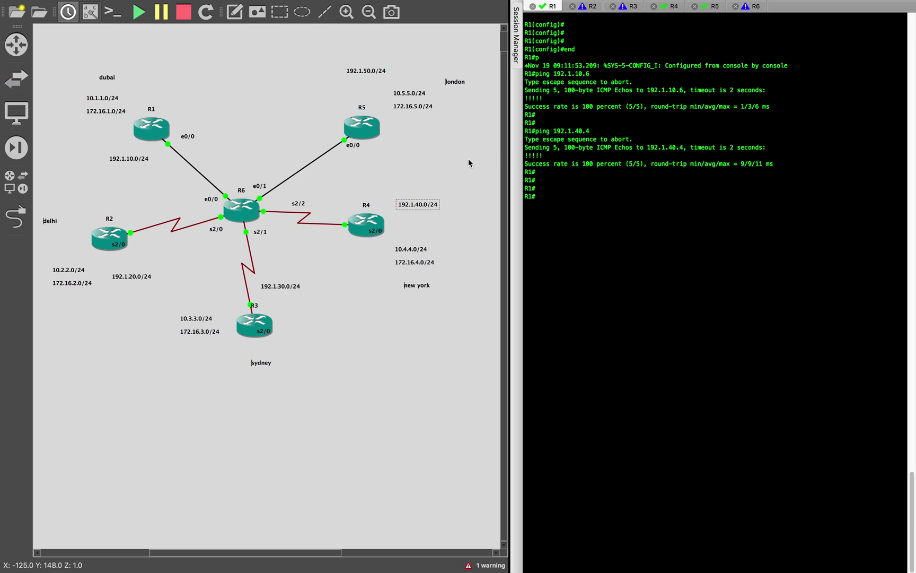
pyautogui.click(253, 108)
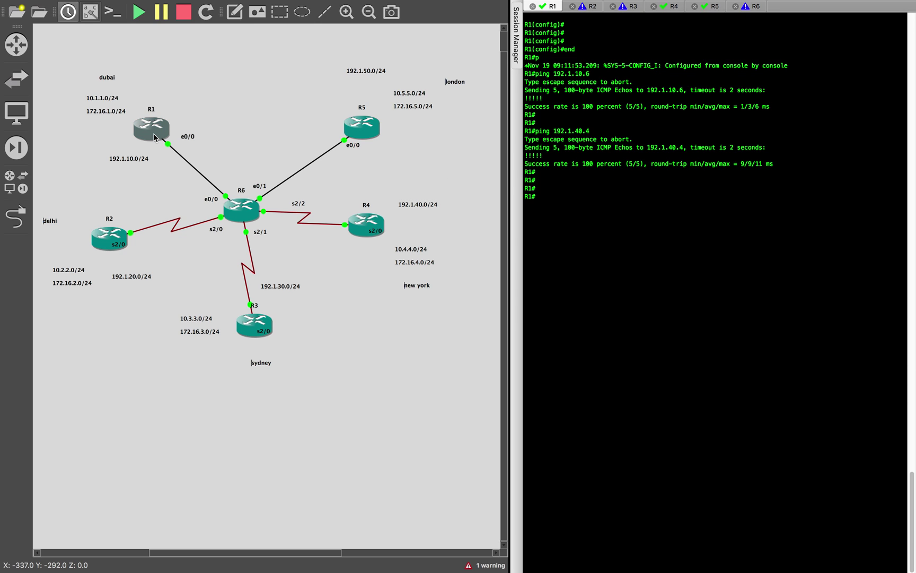
pyautogui.moveTo(154, 137)
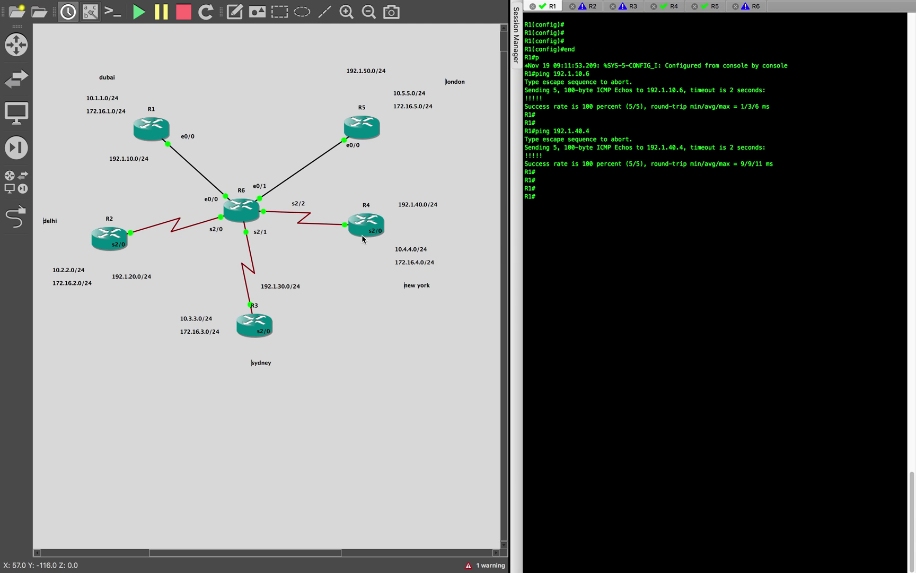
pyautogui.click(415, 204)
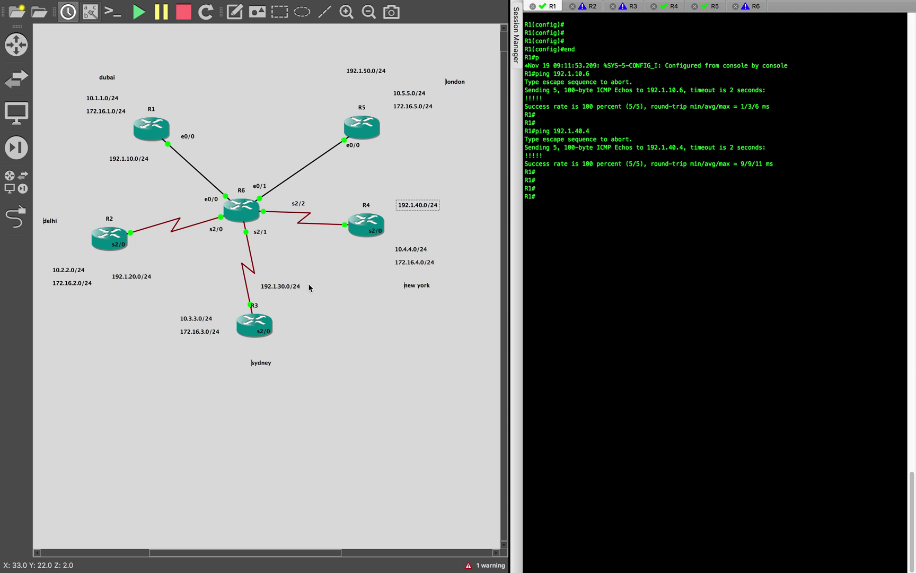
pyautogui.click(242, 340)
pyautogui.click(285, 288)
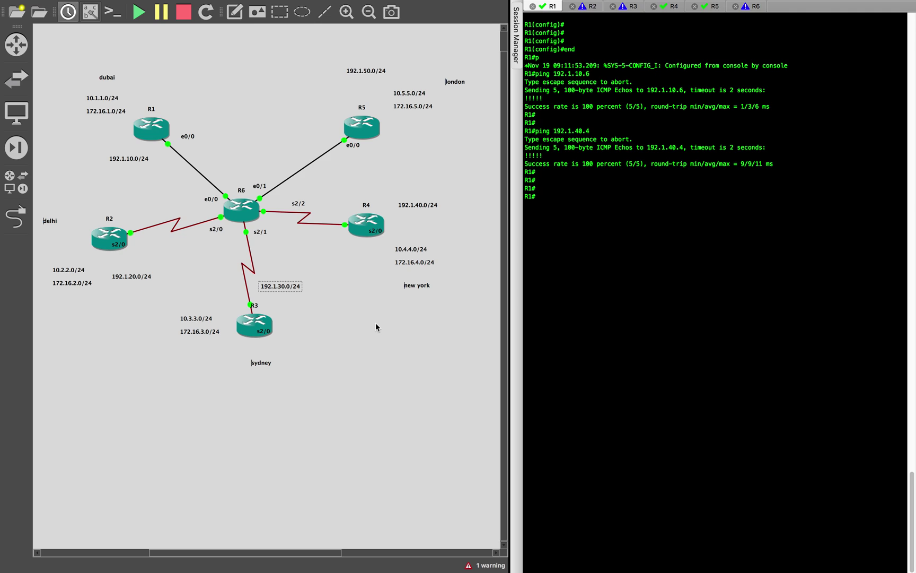
# Return to the R1 console and enter terminal configuration mode with conf.
pyautogui.click(707, 250)
pyautogui.write('conf')
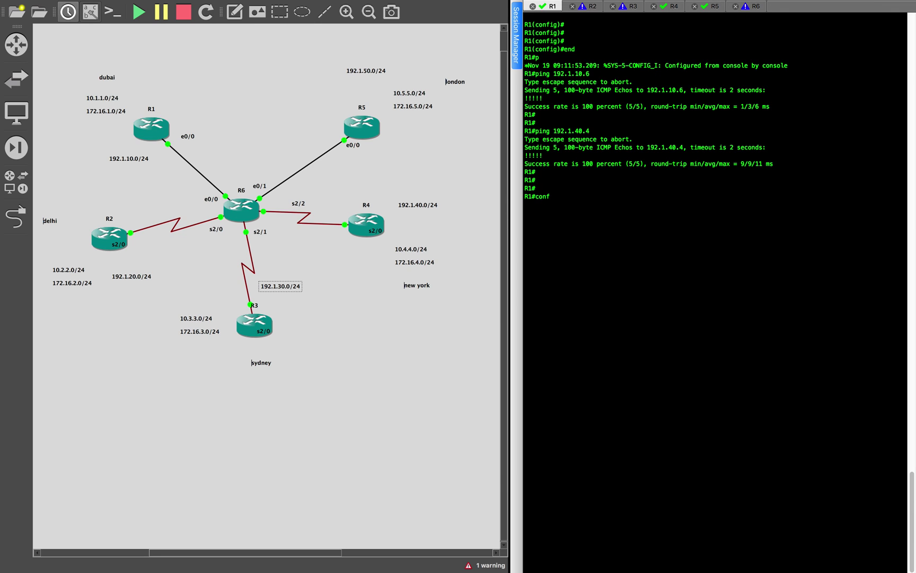
pyautogui.press('Return')
pyautogui.press('Return')
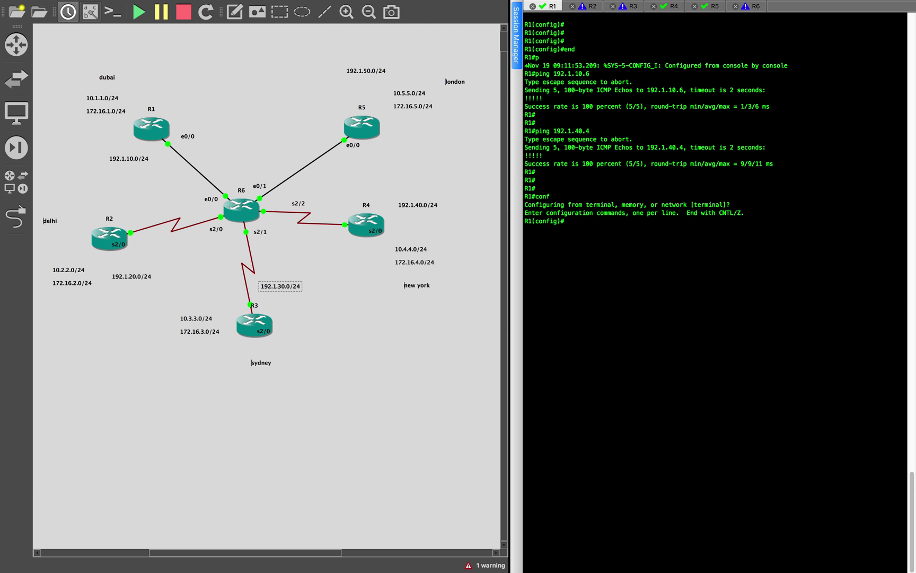
# Bring up the prepared tunnel block for pasting into R1 and review its interface address, source, GRE multipoint mode and NHRP network-id lines.
pyautogui.press('super+v')
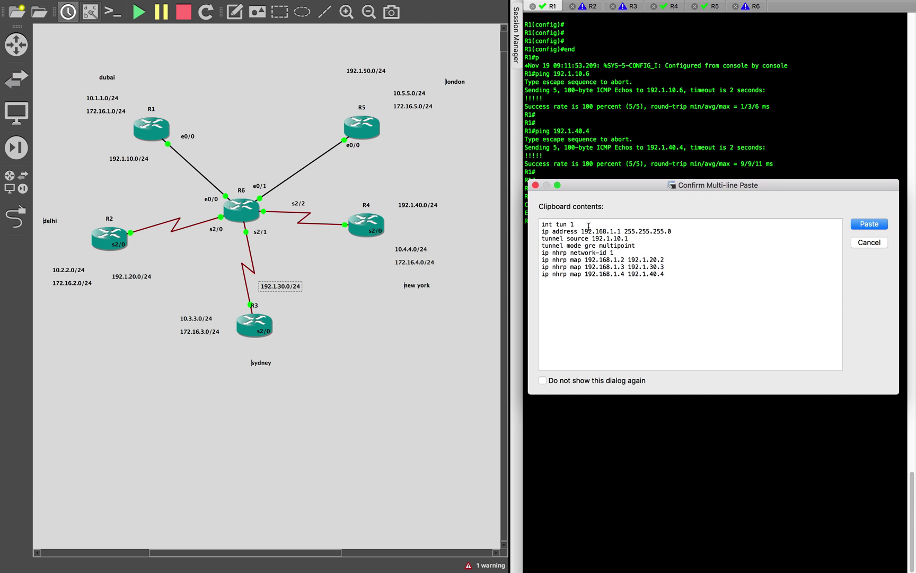
pyautogui.moveTo(672, 231); pyautogui.dragTo(540, 229)
pyautogui.click(619, 232)
pyautogui.click(634, 240)
pyautogui.moveTo(634, 240); pyautogui.dragTo(535, 222)
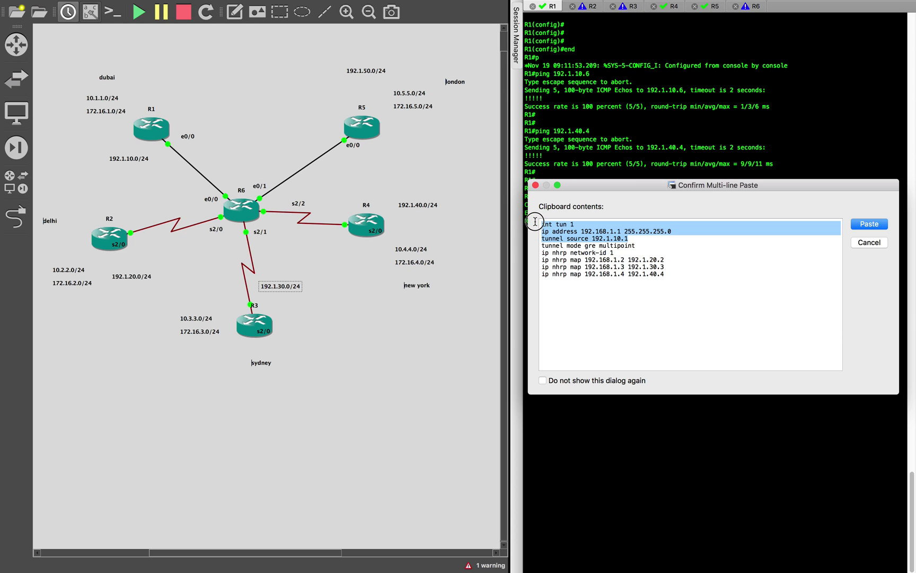
pyautogui.click(642, 246)
pyautogui.moveTo(642, 245); pyautogui.dragTo(539, 246)
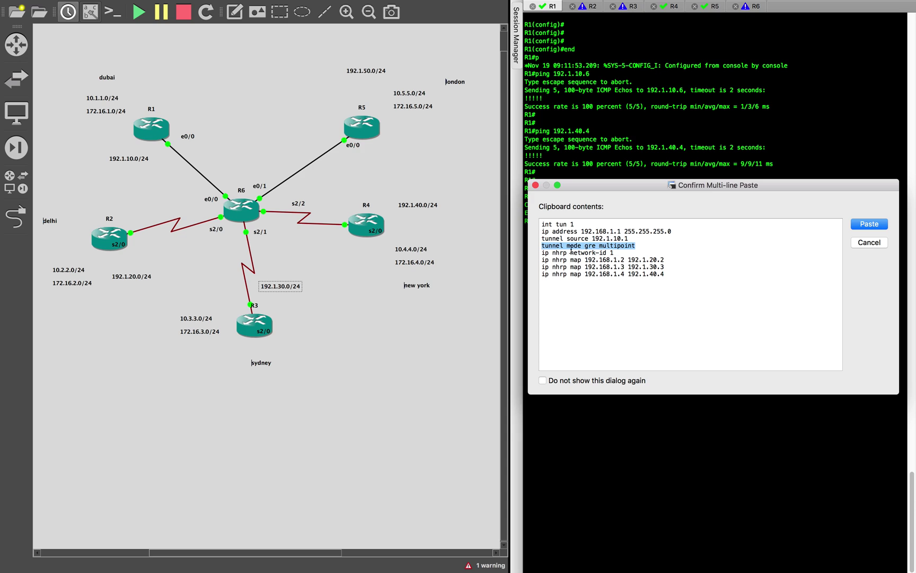
pyautogui.click(625, 257)
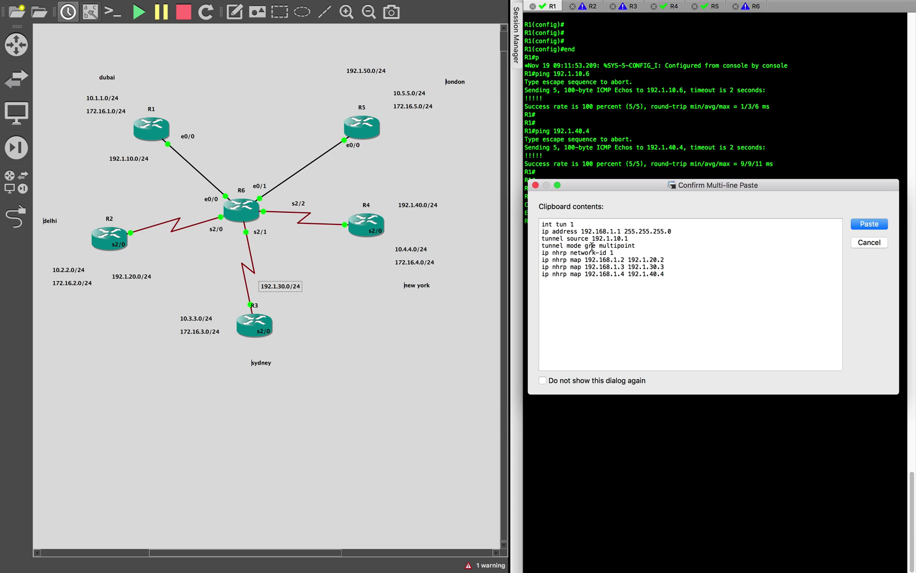
pyautogui.moveTo(584, 246); pyautogui.dragTo(700, 245)
pyautogui.click(700, 245)
pyautogui.moveTo(624, 252); pyautogui.dragTo(527, 252)
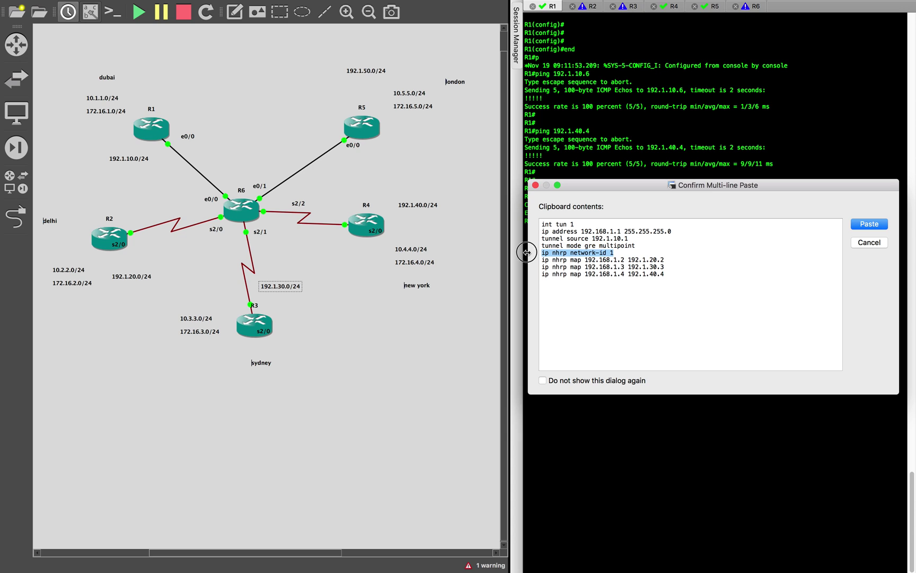
pyautogui.moveTo(679, 281); pyautogui.dragTo(540, 254)
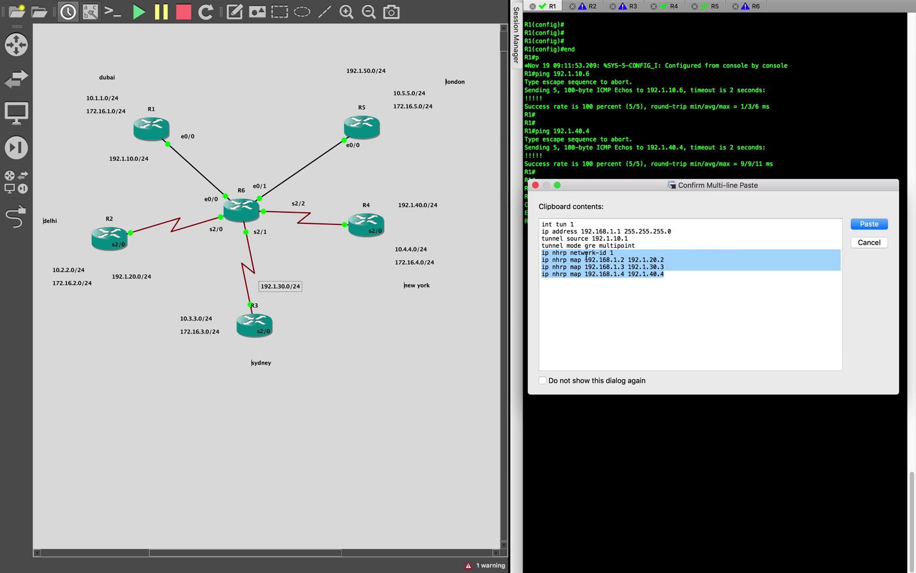
pyautogui.doubleClick(612, 253)
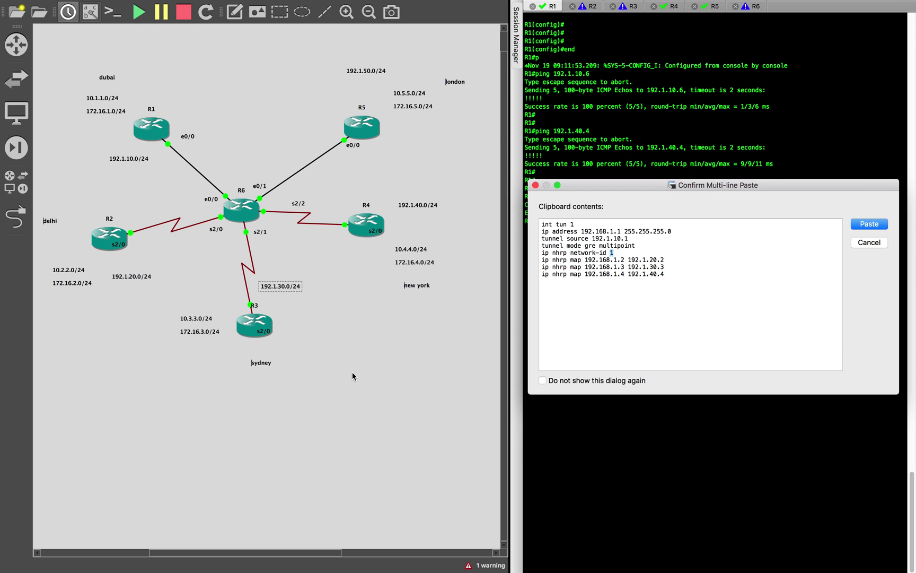
# Examine the static NHRP map lines in R1's block, comparing the tunnel addresses with the public addresses they map to.
pyautogui.moveTo(606, 253); pyautogui.dragTo(533, 261)
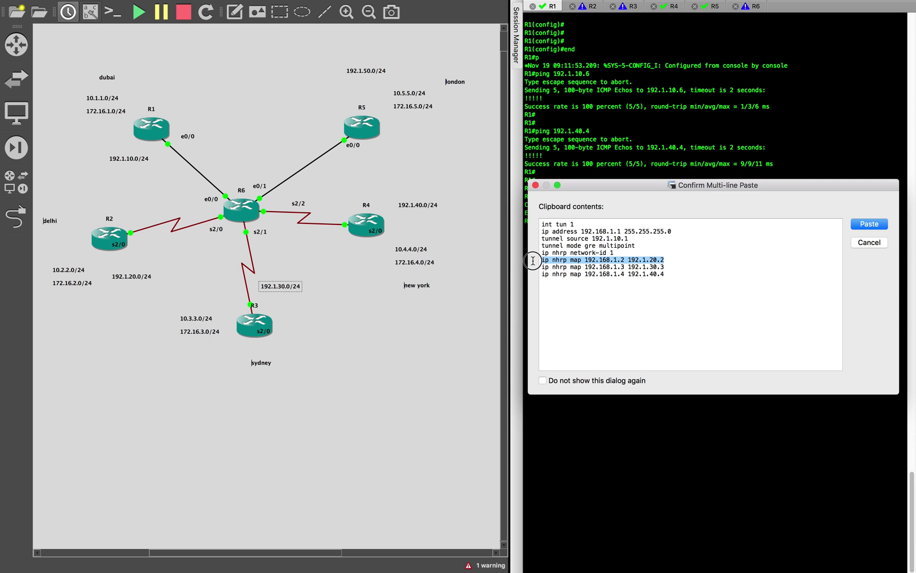
pyautogui.moveTo(668, 274); pyautogui.dragTo(542, 259)
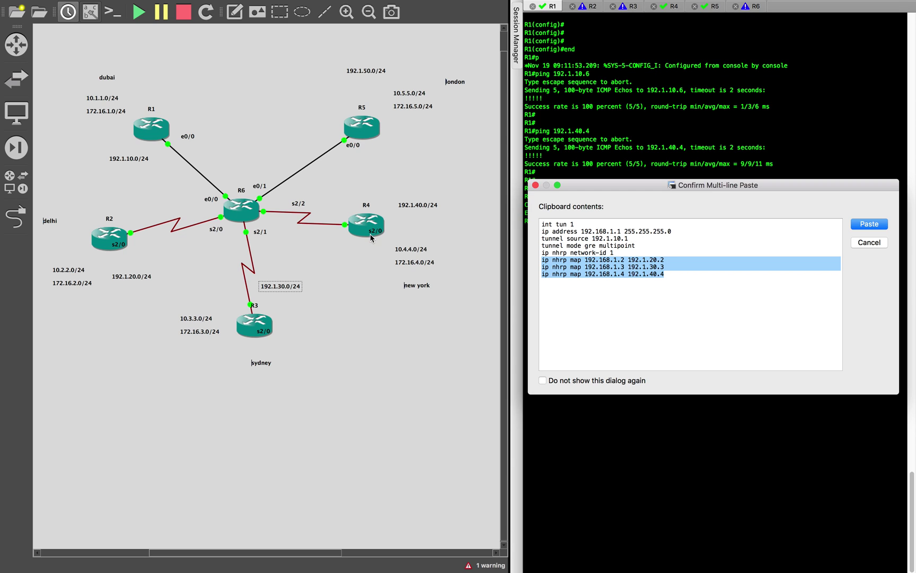
pyautogui.click(661, 263)
pyautogui.moveTo(628, 259); pyautogui.dragTo(696, 259)
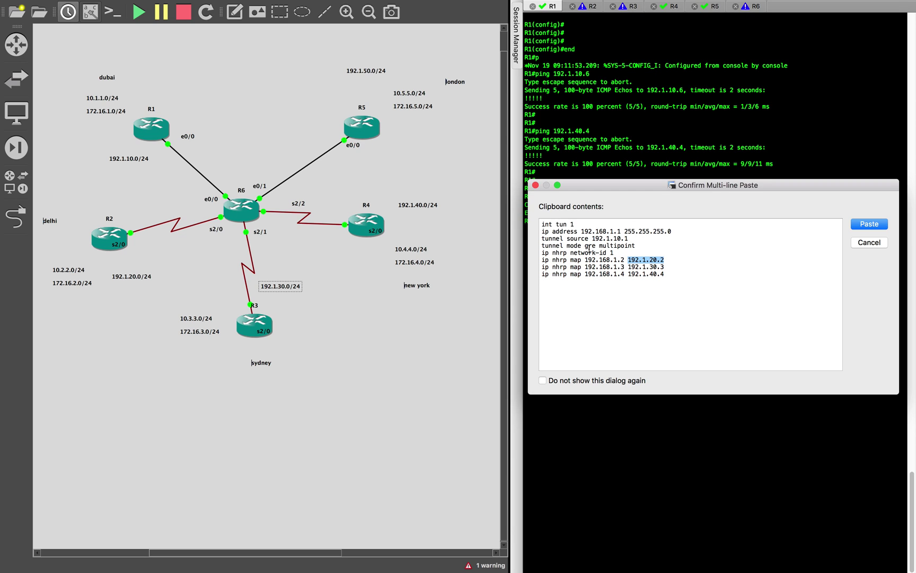
pyautogui.click(624, 259)
pyautogui.moveTo(625, 260); pyautogui.dragTo(584, 259)
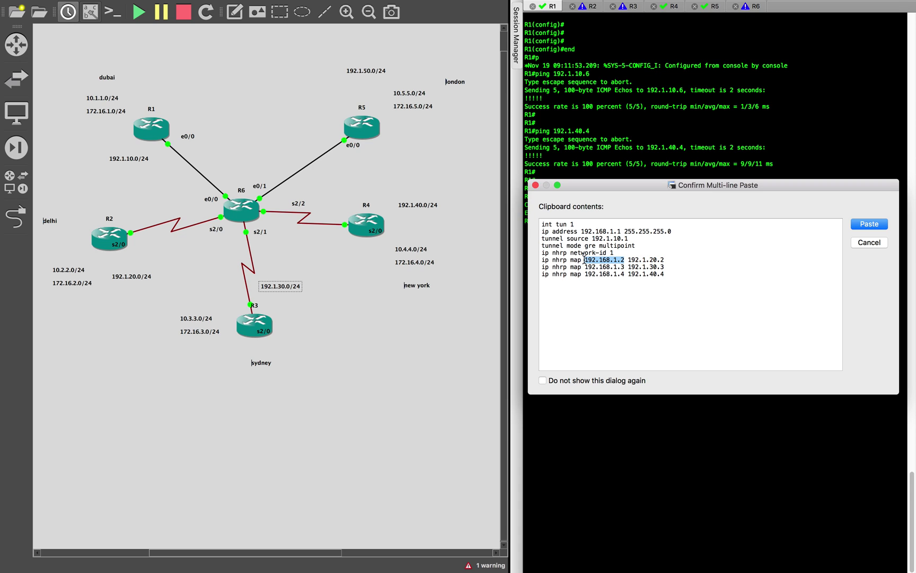
pyautogui.moveTo(625, 267); pyautogui.dragTo(583, 267)
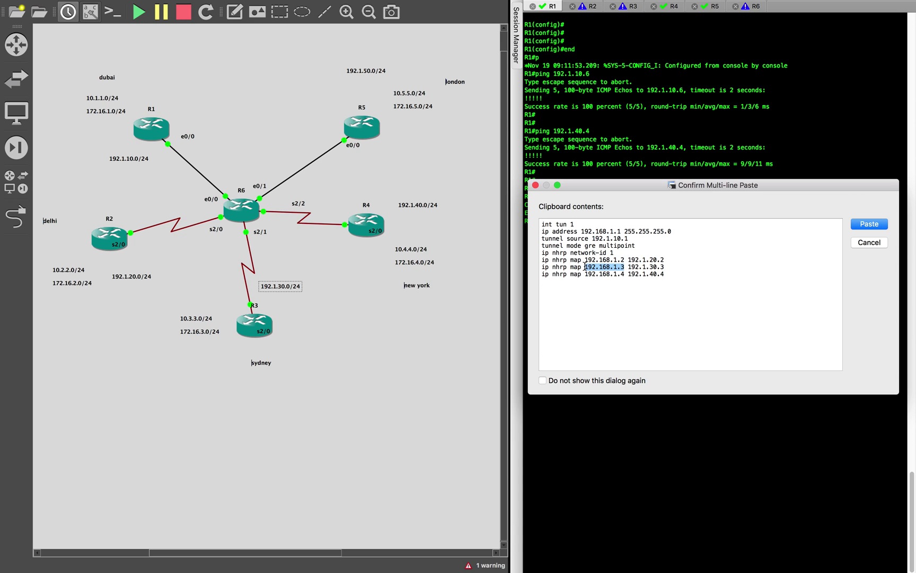
pyautogui.click(587, 259)
pyautogui.moveTo(585, 260); pyautogui.dragTo(626, 260)
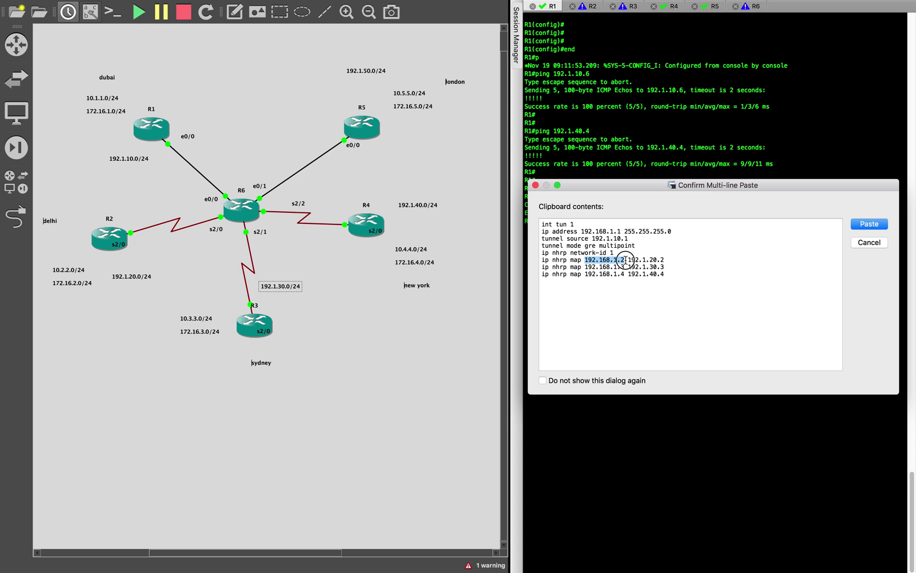
pyautogui.click(629, 260)
pyautogui.click(629, 260)
pyautogui.moveTo(629, 260); pyautogui.dragTo(691, 262)
pyautogui.click(690, 262)
pyautogui.moveTo(629, 260); pyautogui.dragTo(721, 260)
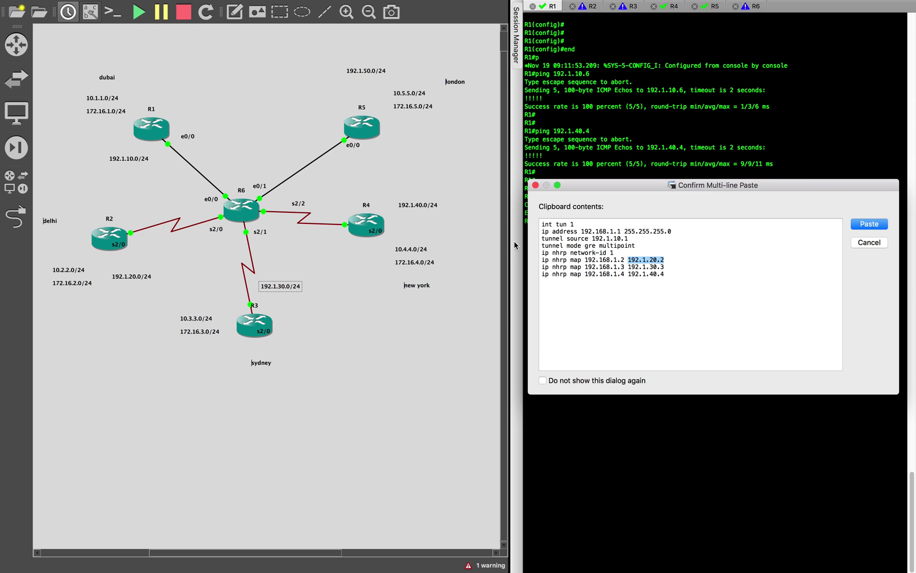
# Paste tunnel 1 into R1 with address 192.168.1.1 255.255.255.0, source 192.1.10.1, GRE multipoint mode, NHRP network-id 1 and maps to R2, R3 and R4.
pyautogui.moveTo(627, 260); pyautogui.dragTo(675, 259)
pyautogui.click(626, 274)
pyautogui.click(626, 260)
pyautogui.moveTo(626, 259); pyautogui.dragTo(720, 270)
pyautogui.moveTo(628, 260); pyautogui.dragTo(662, 259)
pyautogui.click(653, 285)
pyautogui.moveTo(581, 231); pyautogui.dragTo(621, 231)
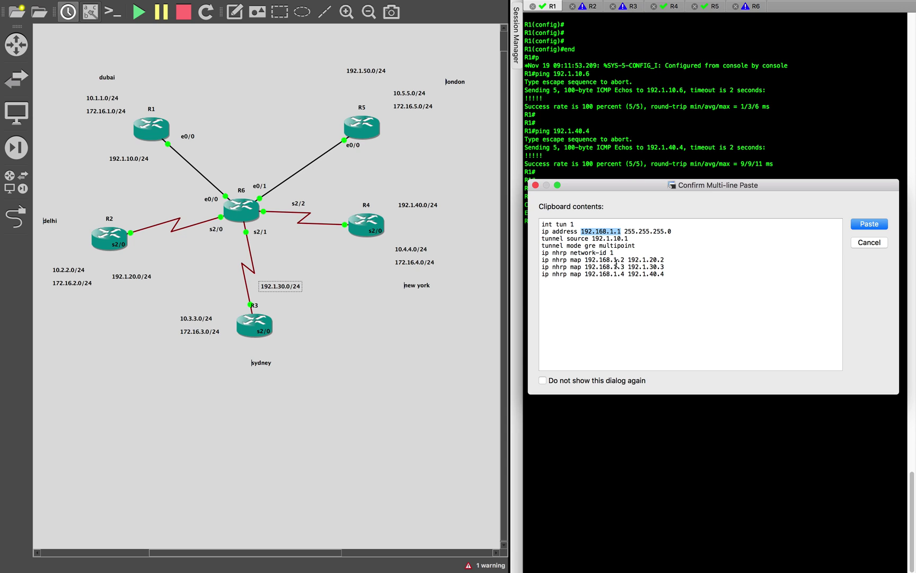
pyautogui.moveTo(584, 260); pyautogui.dragTo(626, 260)
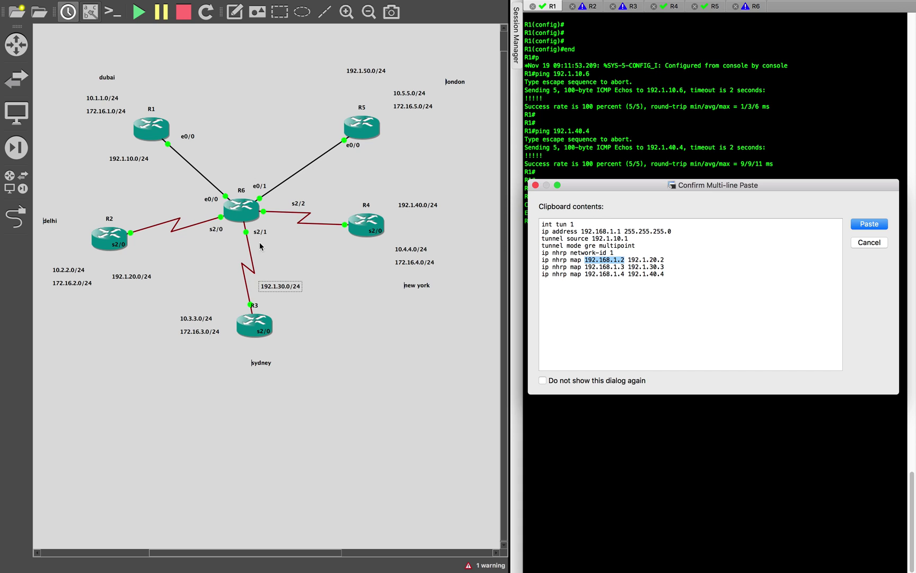
pyautogui.click(623, 310)
pyautogui.moveTo(593, 239); pyautogui.dragTo(680, 261)
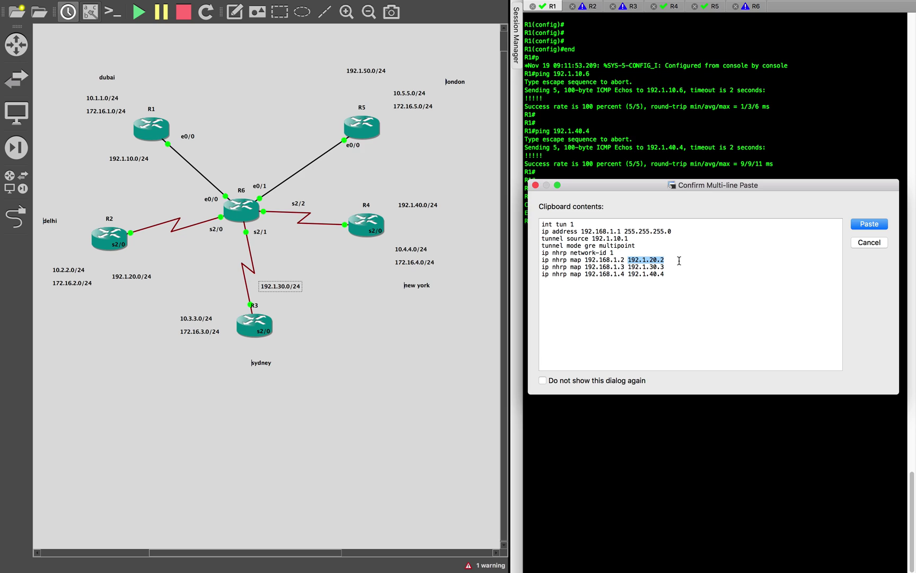
pyautogui.click(702, 276)
pyautogui.click(872, 224)
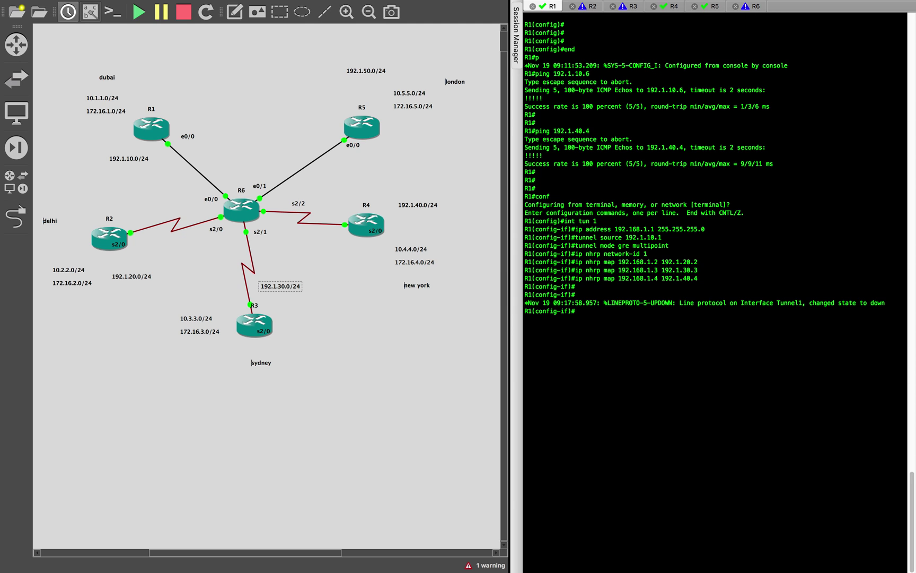
# Paste tunnel 1 into R2 with address 192.168.1.2 255.255.255.0, source 192.1.20.2, GRE multipoint mode, NHRP network-id 1 and maps to R1, R3 and R4.
pyautogui.click(584, 7)
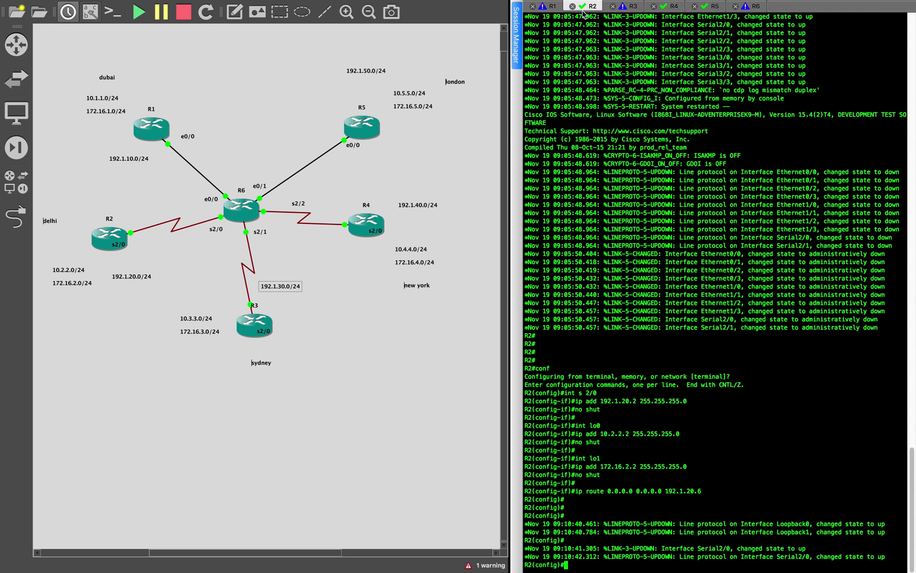
pyautogui.press('Return')
pyautogui.press('Return')
pyautogui.press('super+v')
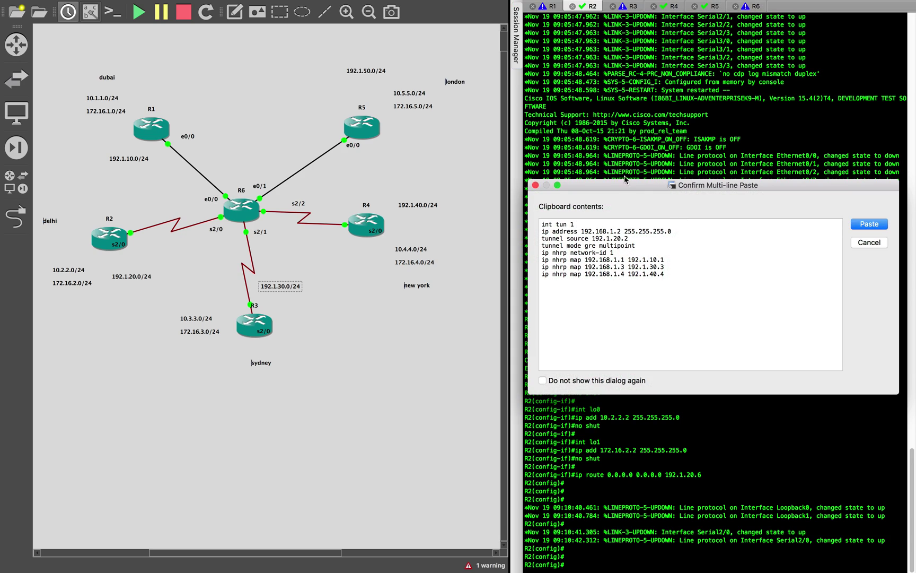
pyautogui.moveTo(582, 231); pyautogui.dragTo(620, 231)
pyautogui.moveTo(592, 238); pyautogui.dragTo(677, 237)
pyautogui.moveTo(585, 261); pyautogui.dragTo(725, 261)
pyautogui.click(704, 277)
pyautogui.click(869, 223)
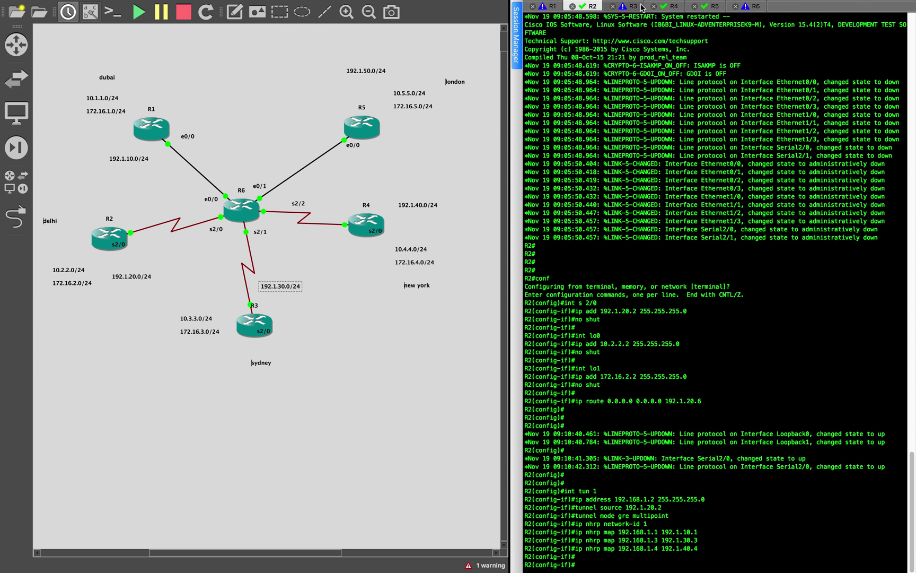
# Paste tunnel 1 into R3 with address 192.168.1.3 255.255.255.0, source 192.1.30.3, GRE multipoint mode, NHRP network-id 1 and maps to R1, R2 and R4.
pyautogui.click(643, 7)
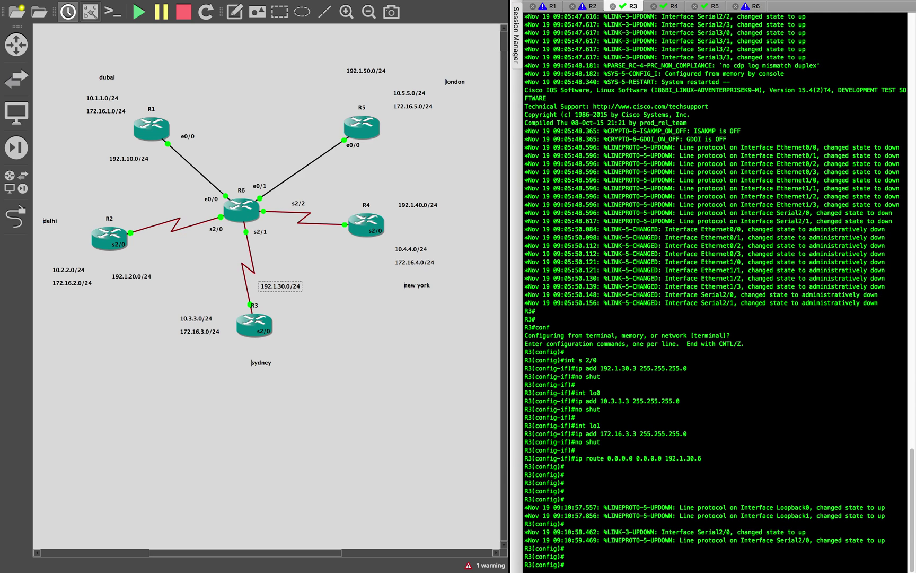
pyautogui.press('super+v')
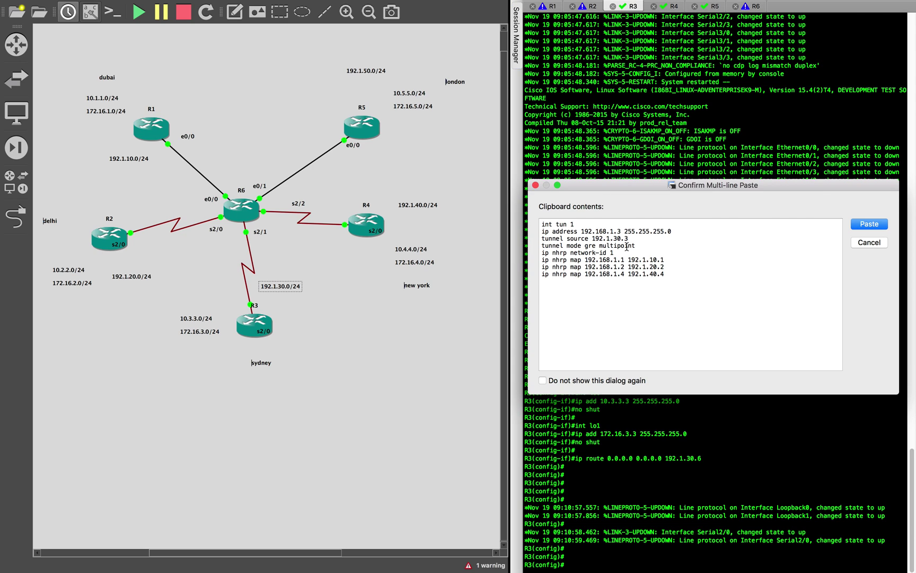
pyautogui.tripleClick(586, 225)
pyautogui.click(643, 244)
pyautogui.tripleClick(552, 225)
pyautogui.tripleClick(625, 231)
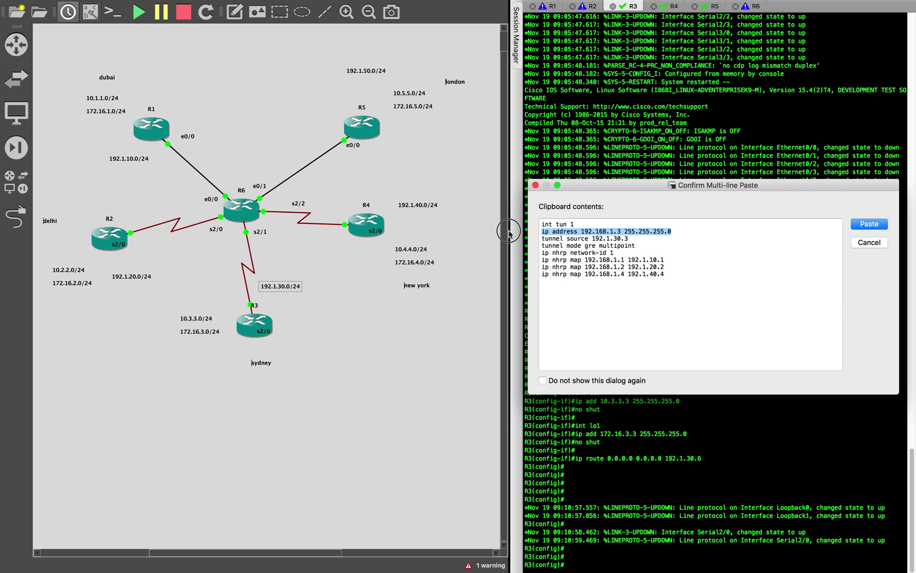
pyautogui.click(605, 238)
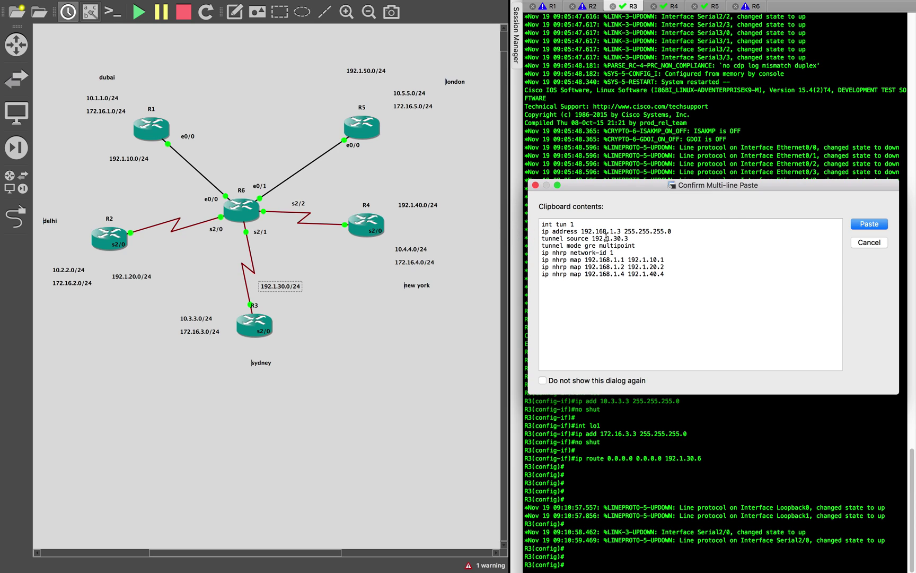
pyautogui.click(626, 238)
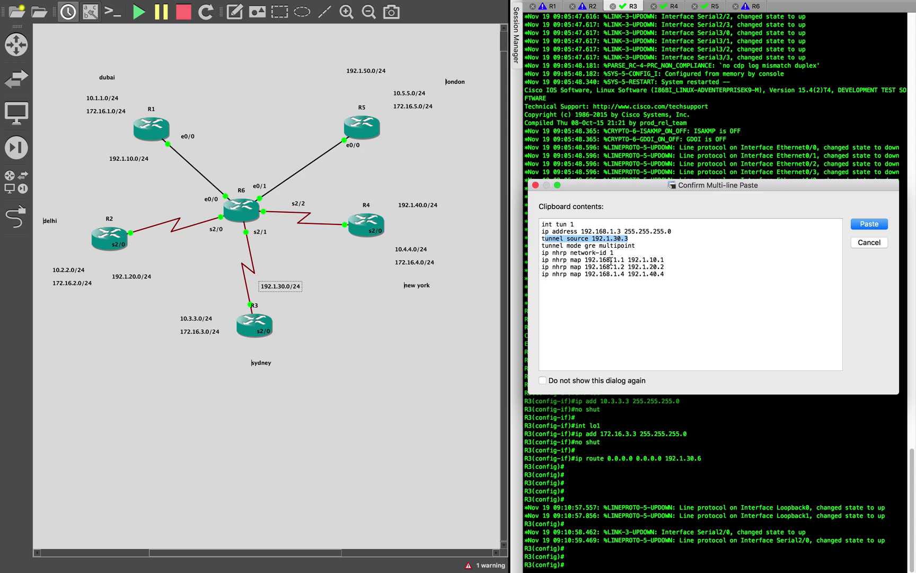
pyautogui.moveTo(665, 274); pyautogui.dragTo(543, 261)
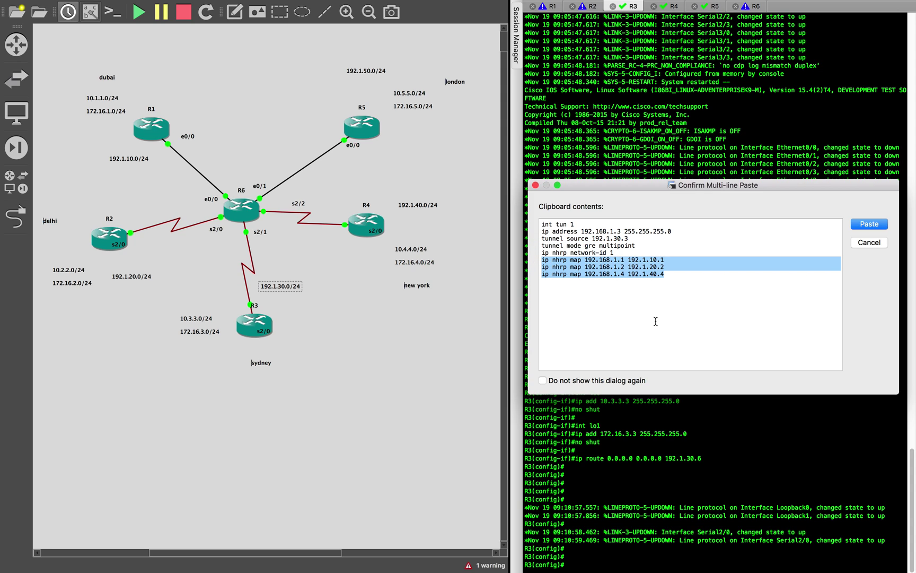
pyautogui.click(643, 296)
pyautogui.click(618, 260)
pyautogui.moveTo(618, 260); pyautogui.dragTo(687, 259)
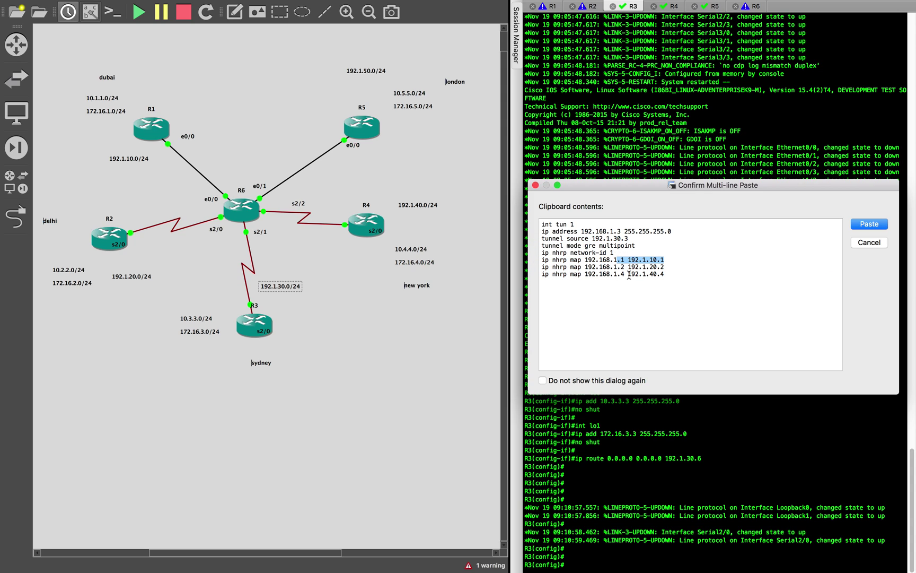
pyautogui.click(651, 331)
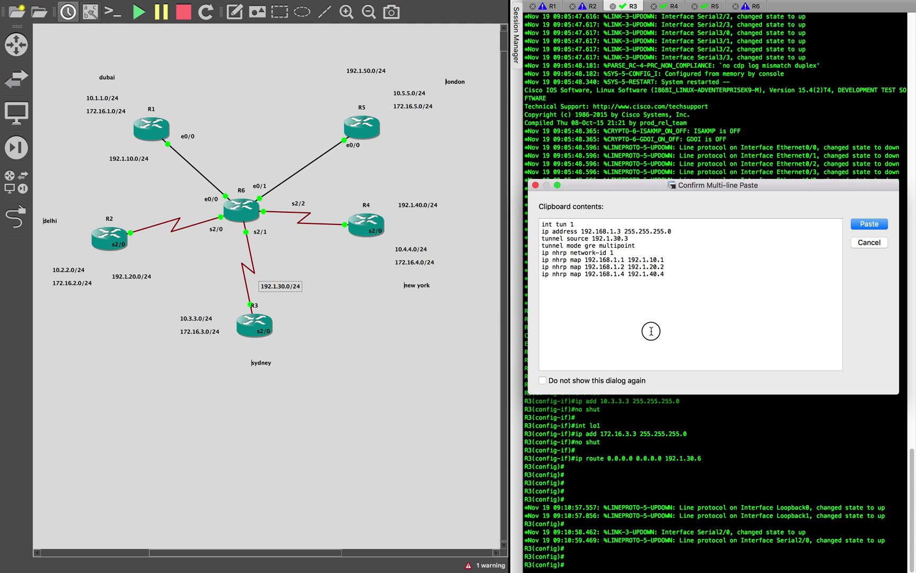
pyautogui.click(876, 225)
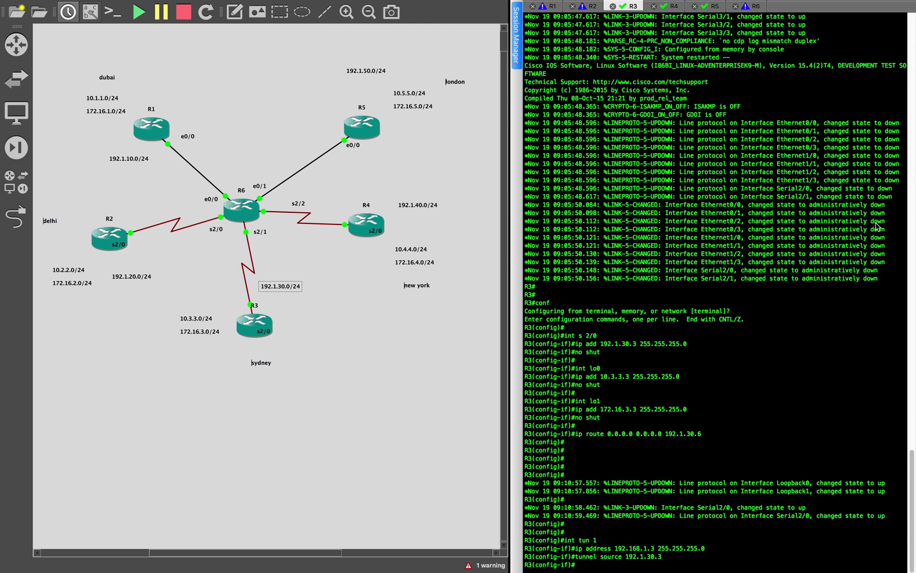
# Paste tunnel 1 into R4 with address 192.168.1.4 255.255.255.0, source 192.1.40.4, GRE multipoint mode, NHRP network-id 1 and maps to R1, R2 and R3.
pyautogui.click(669, 7)
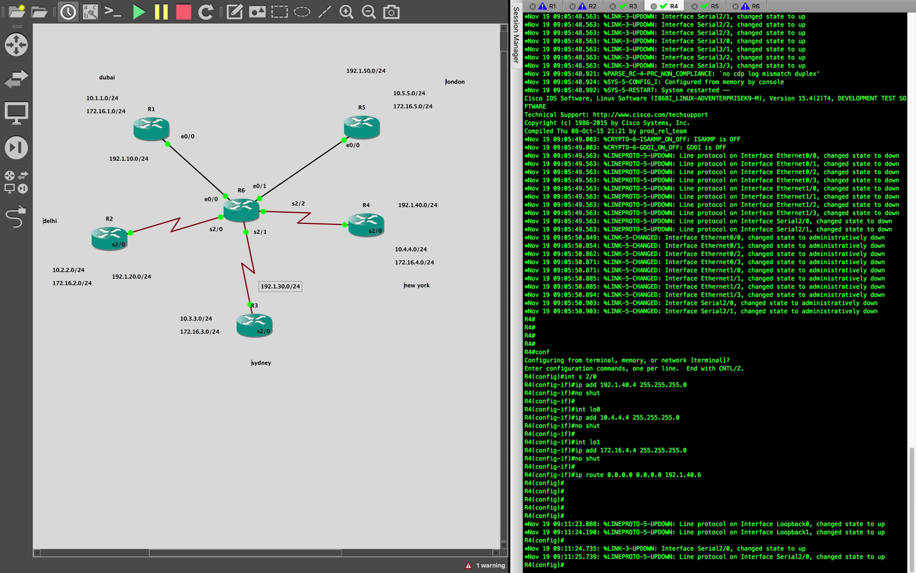
pyautogui.click(671, 176)
pyautogui.press('Return')
pyautogui.press('Return')
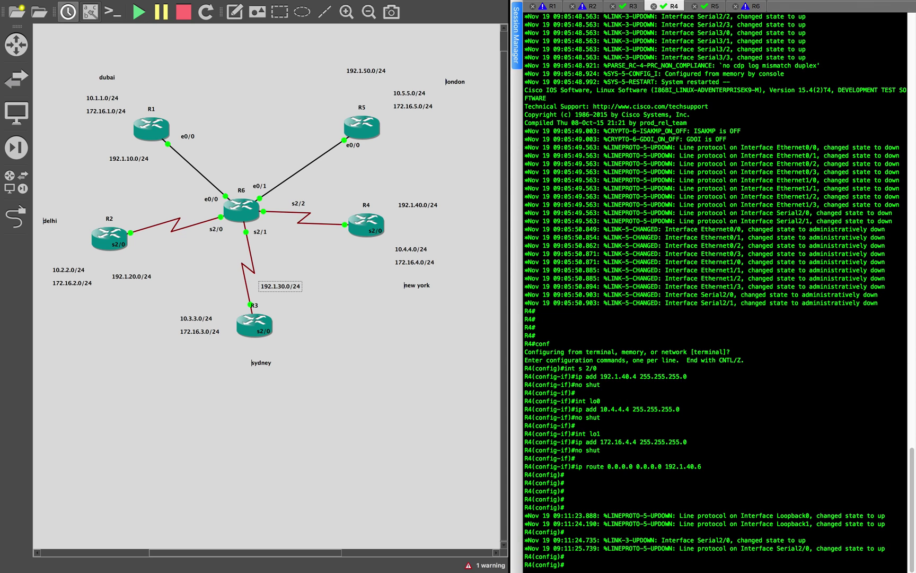
pyautogui.click(740, 329)
pyautogui.press('super+v')
pyautogui.moveTo(577, 224); pyautogui.dragTo(530, 226)
pyautogui.moveTo(683, 232); pyautogui.dragTo(539, 234)
pyautogui.click(585, 243)
pyautogui.moveTo(630, 239); pyautogui.dragTo(497, 240)
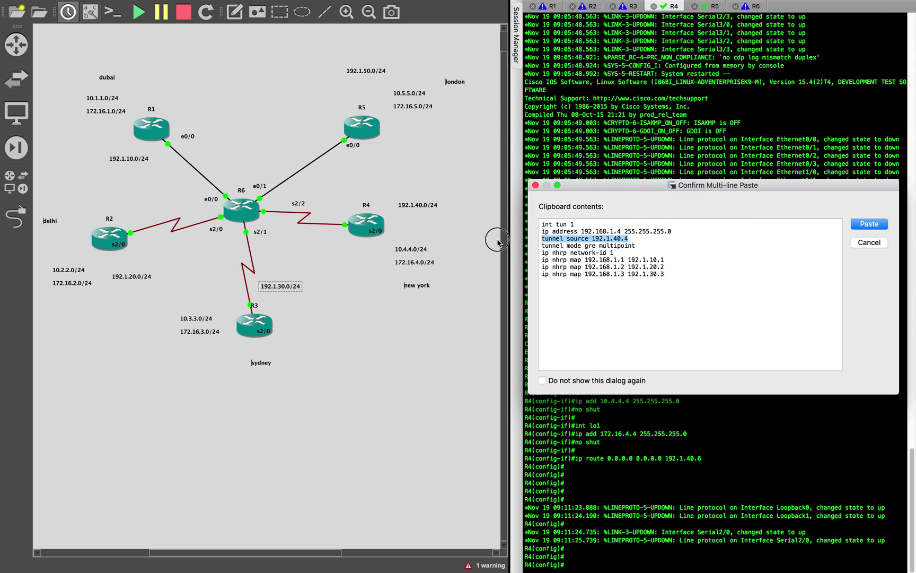
pyautogui.moveTo(657, 283); pyautogui.dragTo(528, 260)
pyautogui.click(683, 292)
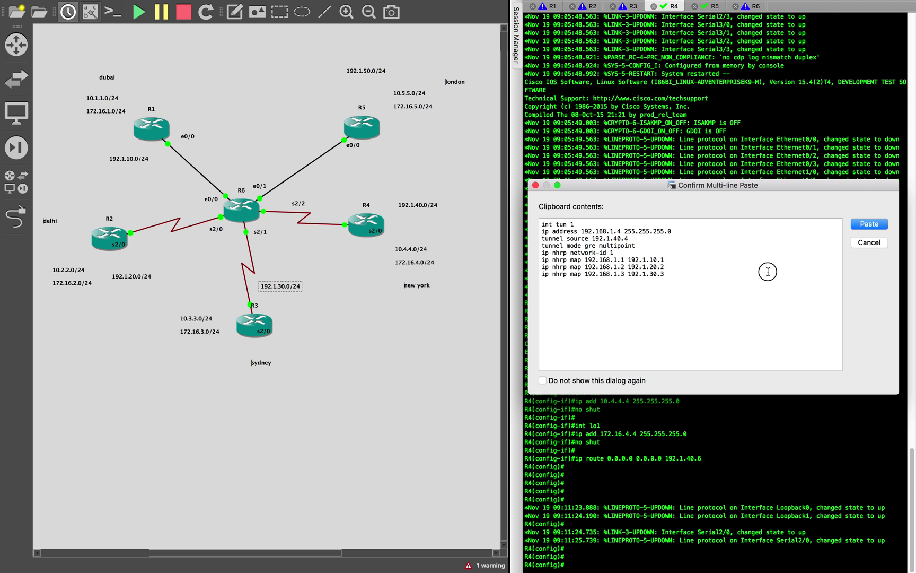
pyautogui.click(869, 223)
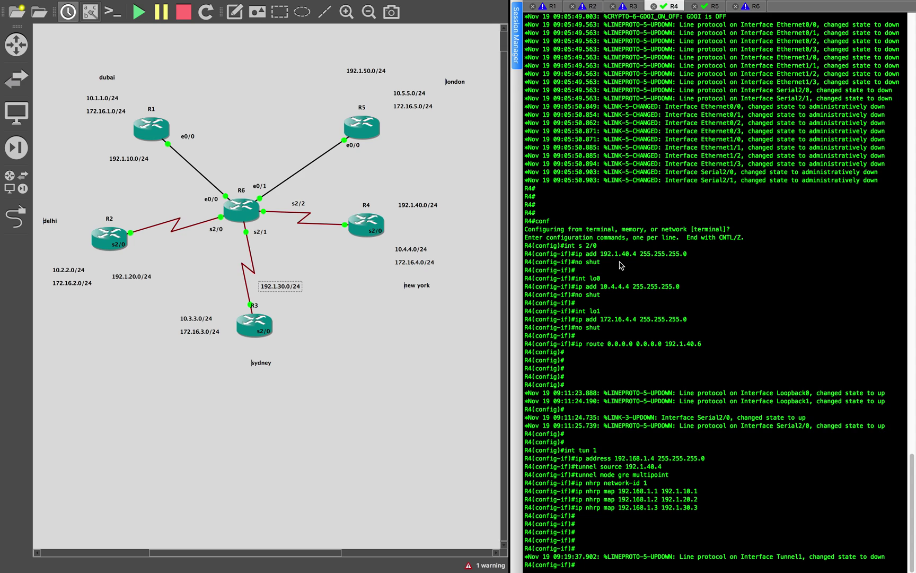
# Leave configuration mode on R1 and ping R4's tunnel address 192.168.1.4.
pyautogui.click(552, 7)
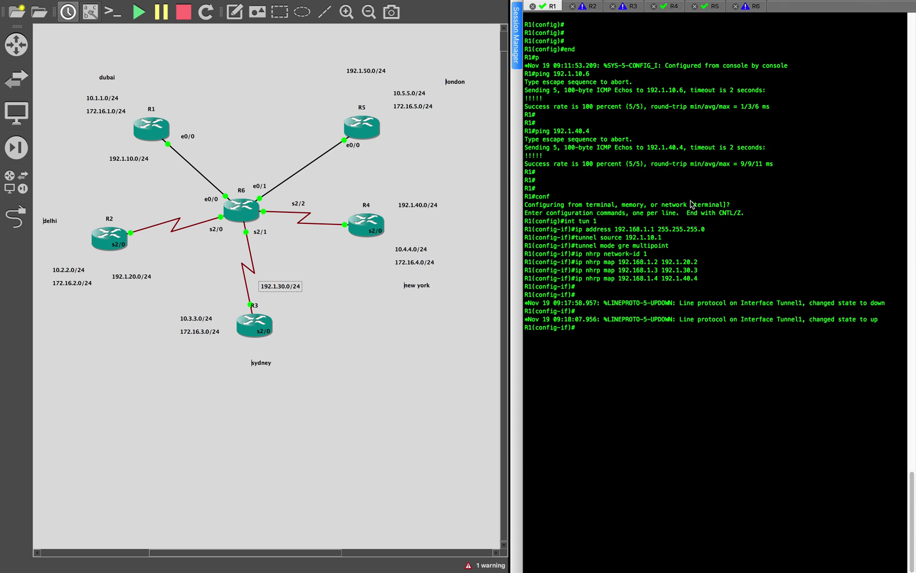
pyautogui.press('Return')
pyautogui.press('Return')
pyautogui.press('Return')
pyautogui.write('end')
pyautogui.press('Return')
pyautogui.write('ping')
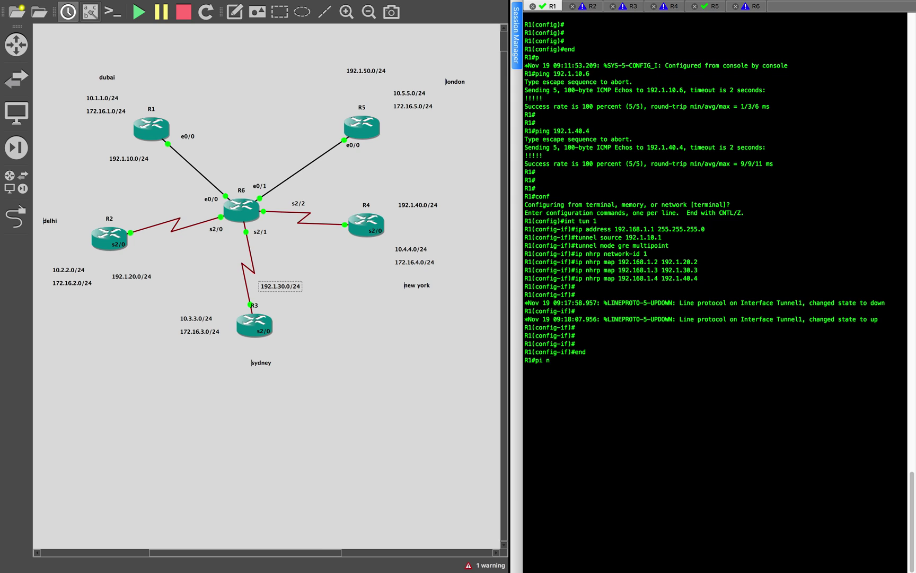
pyautogui.press('BackSpace')
pyautogui.press('BackSpace')
pyautogui.write('ng ')
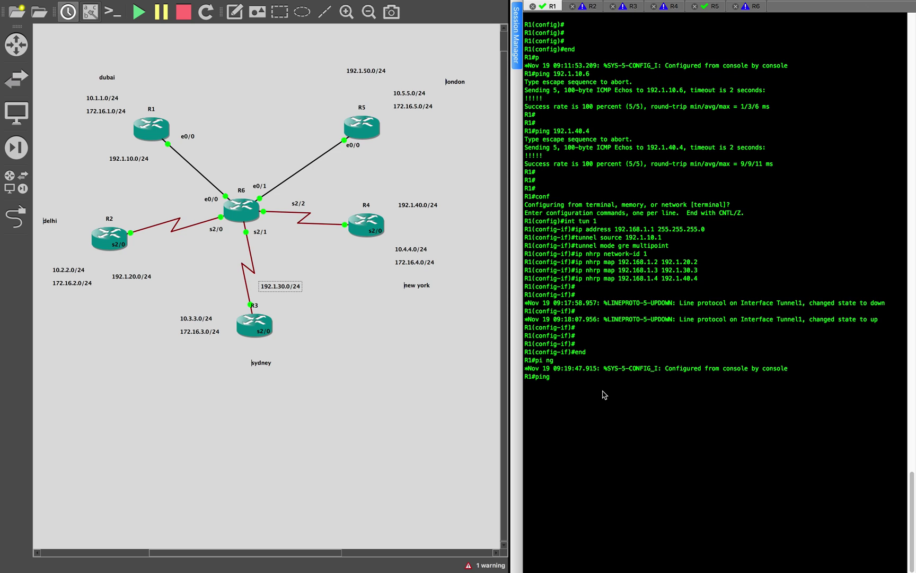
pyautogui.write('192.')
pyautogui.write('168.1.4')
pyautogui.moveTo(535, 377); pyautogui.dragTo(608, 381)
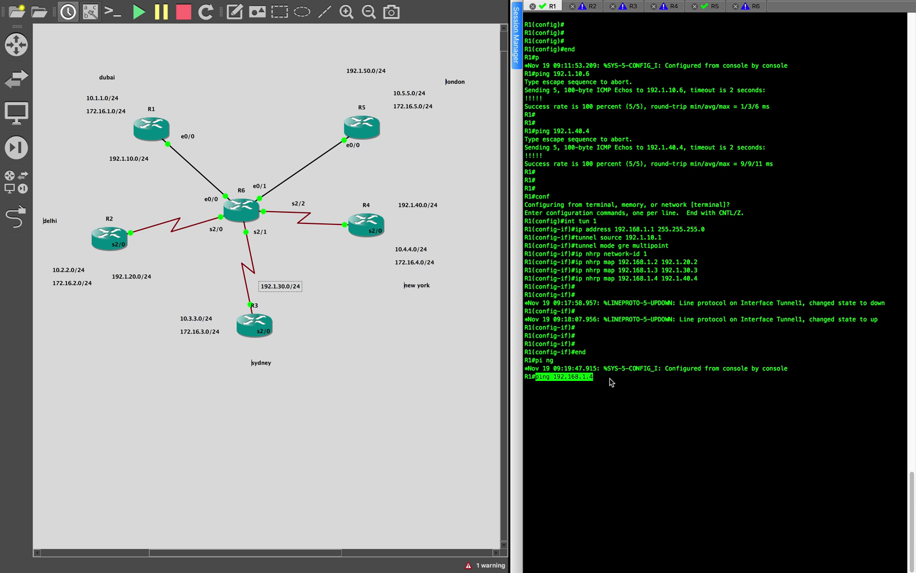
pyautogui.press('Return')
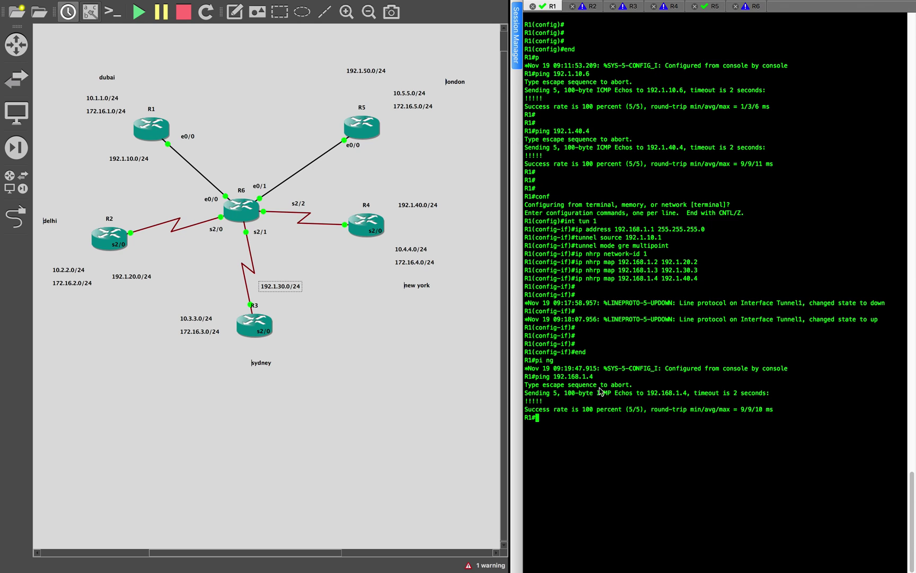
pyautogui.doubleClick(534, 401)
# Display R1's NHRP mappings with show ip nhrp and examine the entry for 192.168.1.4.
pyautogui.click(570, 439)
pyautogui.press('Return')
pyautogui.write('show ip nhrp')
pyautogui.press('Return')
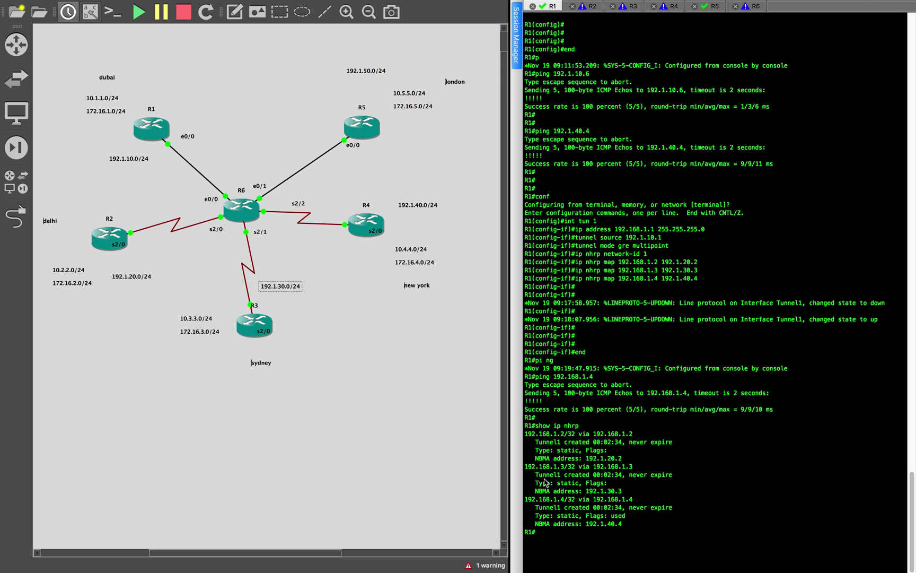
pyautogui.moveTo(525, 499); pyautogui.dragTo(648, 502)
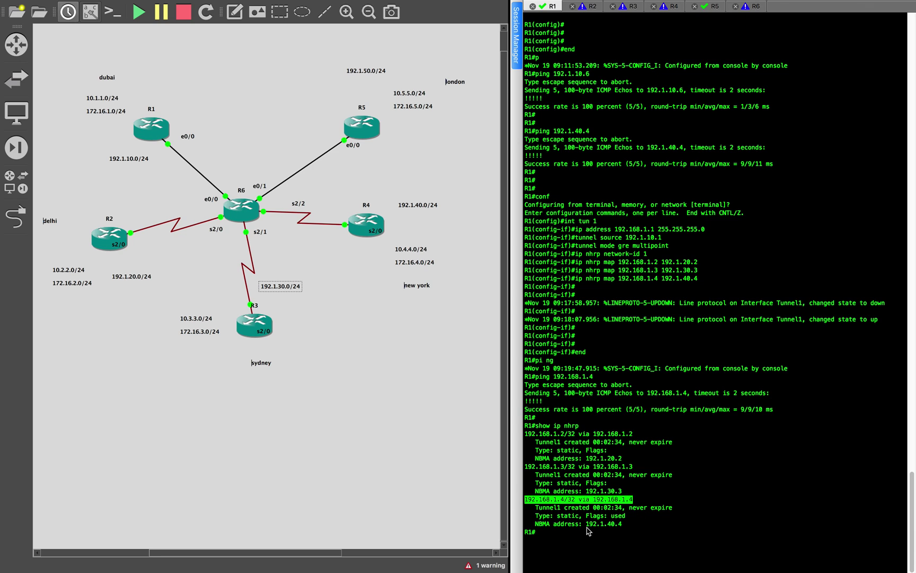
pyautogui.moveTo(586, 526); pyautogui.dragTo(671, 525)
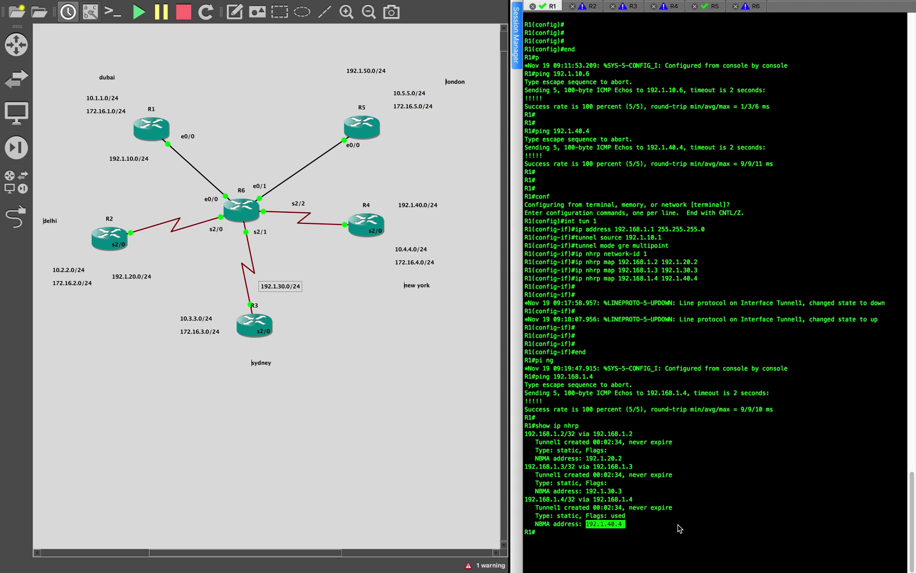
# Display the details of interface tunnel 1 on R1 with show int tunnel 1.
pyautogui.click(688, 471)
pyautogui.write('show ip int br')
pyautogui.press('Tab')
pyautogui.press('BackSpace')
pyautogui.press('BackSpace')
pyautogui.press('BackSpace')
pyautogui.press('BackSpace')
pyautogui.press('BackSpace')
pyautogui.press('BackSpace')
pyautogui.press('BackSpace')
pyautogui.press('BackSpace')
pyautogui.press('BackSpace')
pyautogui.press('BackSpace')
pyautogui.press('BackSpace')
pyautogui.write('nt tun')
pyautogui.press('Tab')
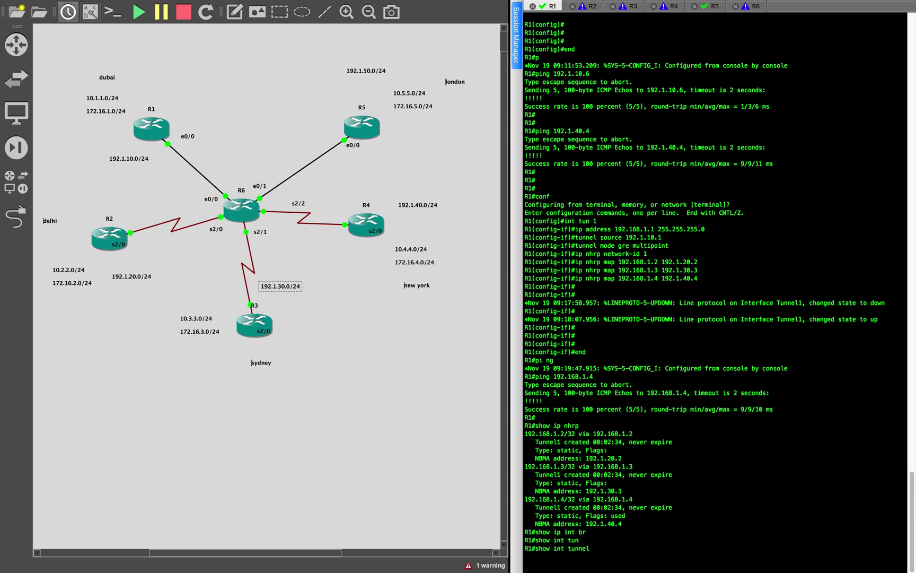
pyautogui.write('1')
pyautogui.press('Return')
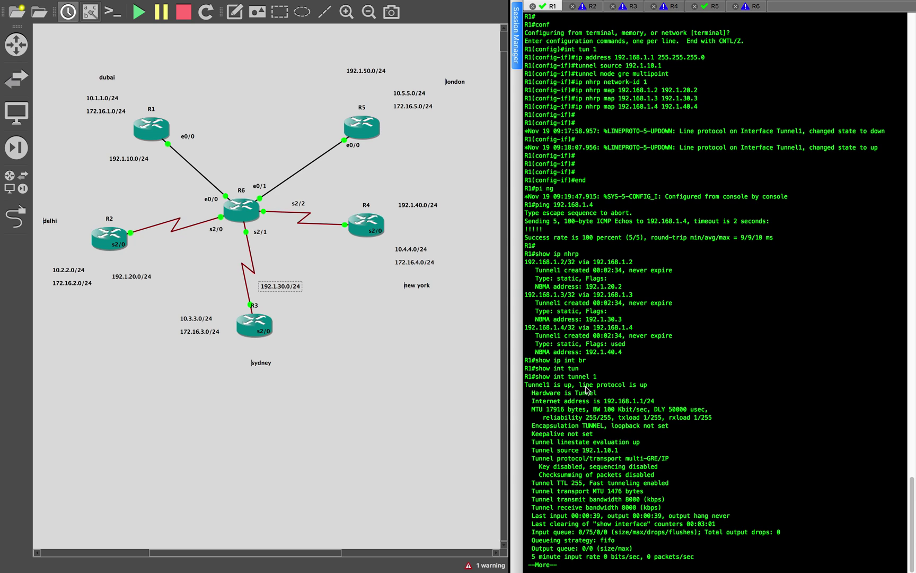
# Examine the static NHRP entries on R1 and the NBMA addresses mapped to R2 and R3.
pyautogui.moveTo(572, 337); pyautogui.dragTo(592, 380)
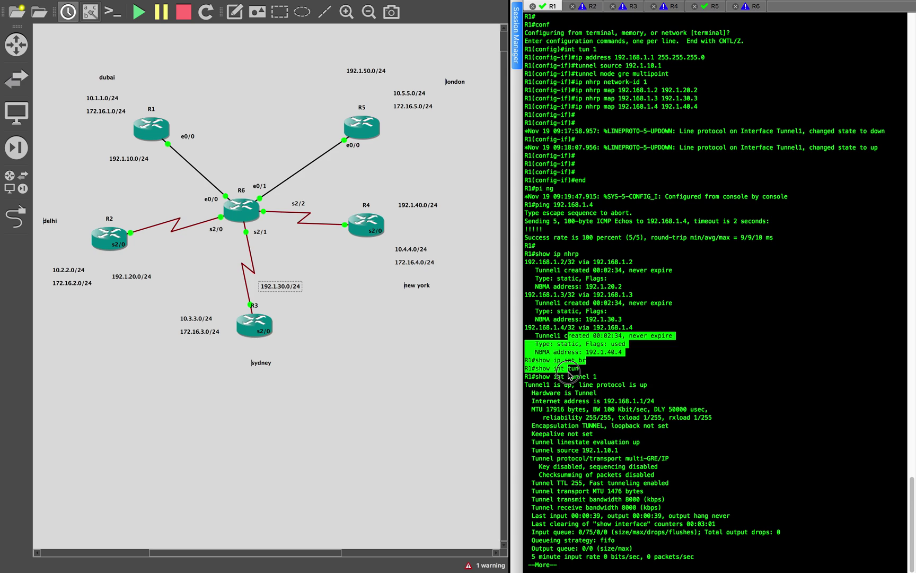
pyautogui.click(593, 375)
pyautogui.moveTo(550, 275); pyautogui.dragTo(684, 335)
pyautogui.click(681, 300)
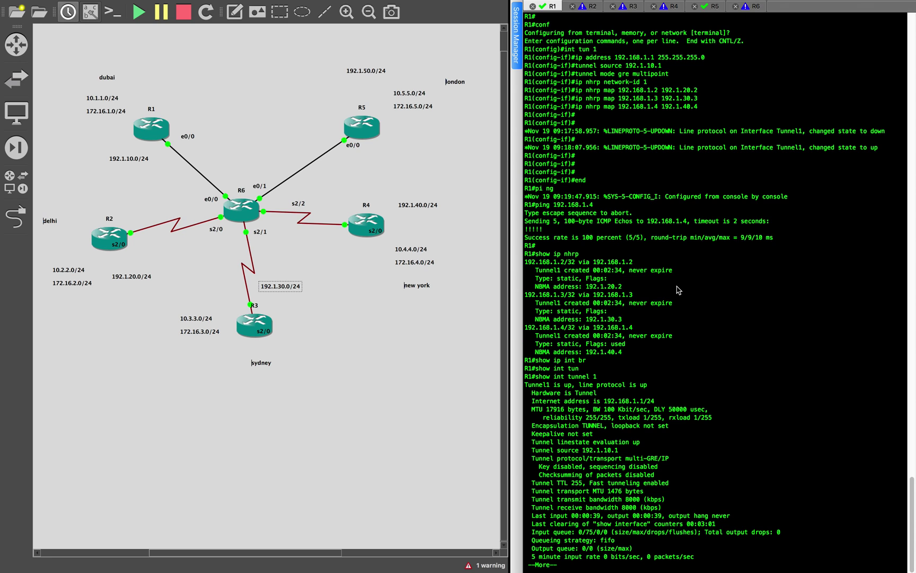
pyautogui.moveTo(525, 260); pyautogui.dragTo(651, 353)
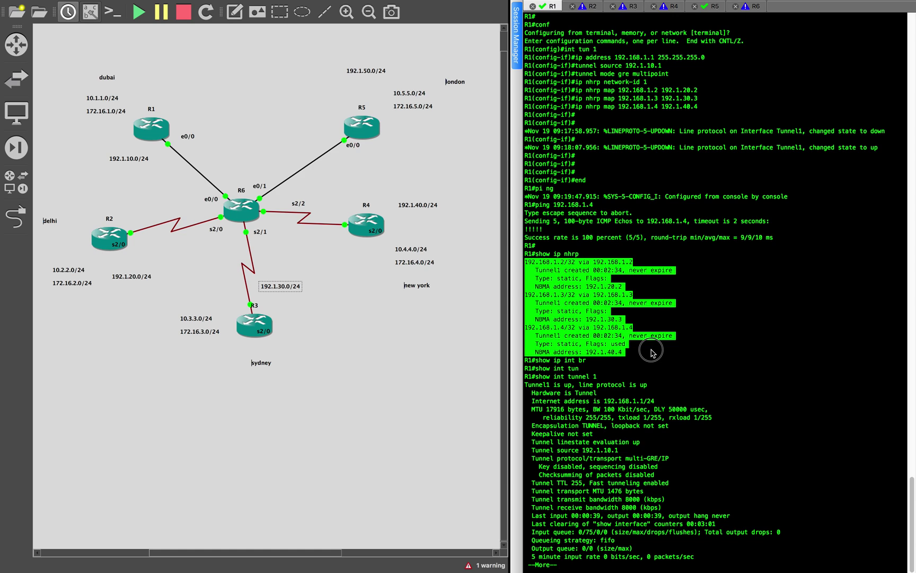
pyautogui.click(555, 268)
pyautogui.moveTo(527, 261); pyautogui.dragTo(651, 287)
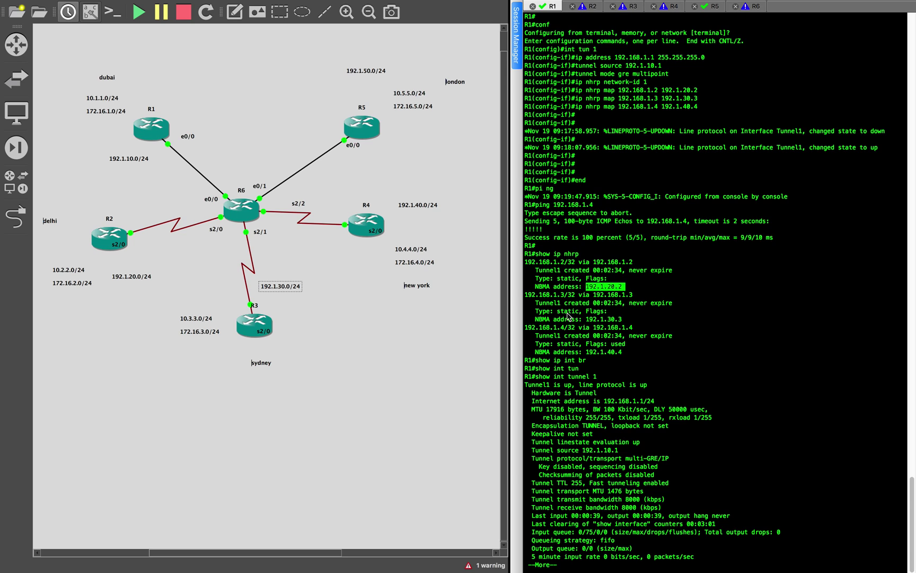
pyautogui.moveTo(585, 320); pyautogui.dragTo(643, 321)
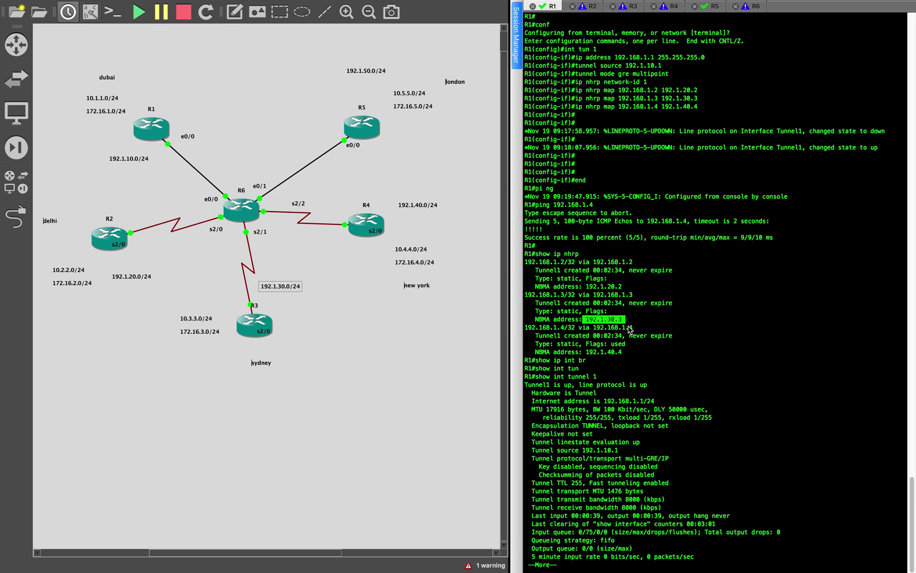
# Examine tunnel 1's address and source on R1, and match the pinged 192.168.1.4 to its NBMA address in the NHRP output.
pyautogui.click(634, 421)
pyautogui.moveTo(604, 402); pyautogui.dragTo(670, 404)
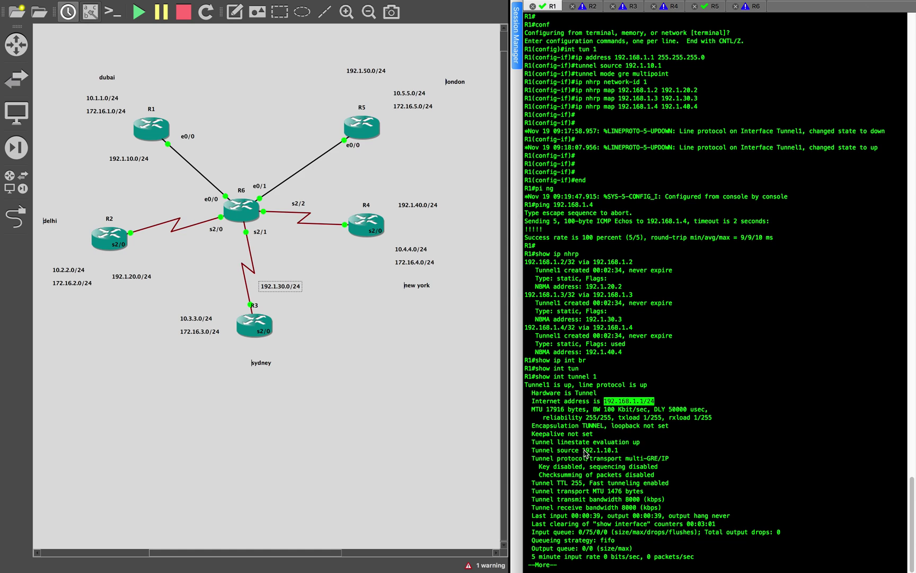
pyautogui.moveTo(582, 450); pyautogui.dragTo(640, 451)
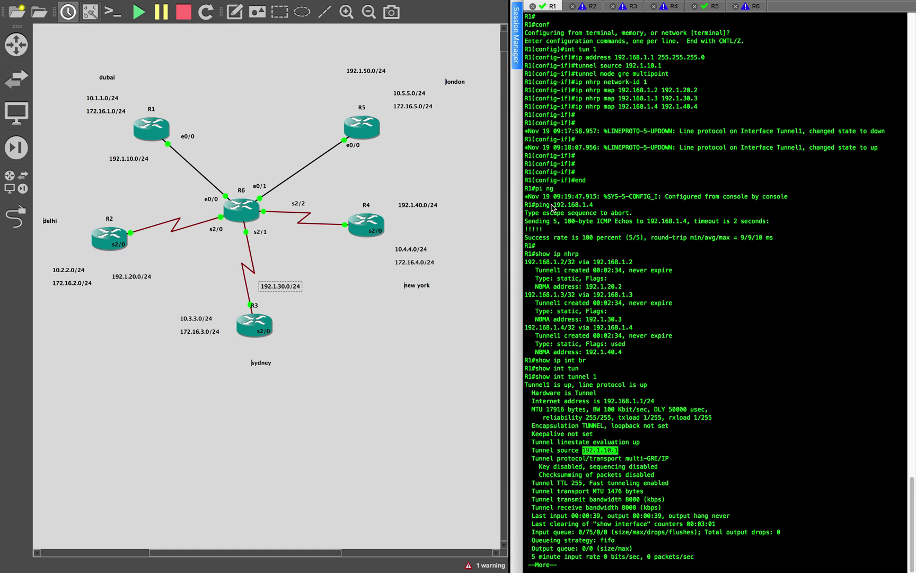
pyautogui.moveTo(553, 206); pyautogui.dragTo(614, 205)
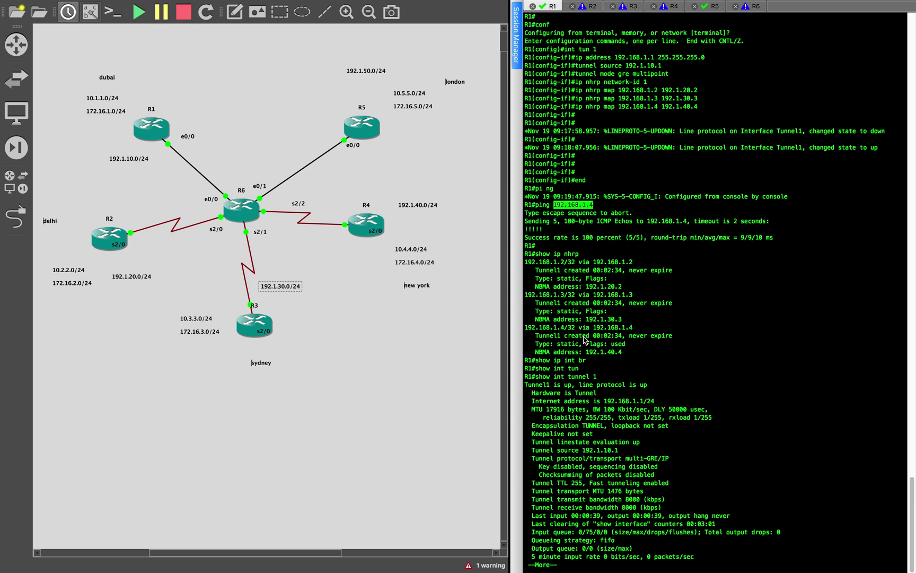
pyautogui.moveTo(577, 328); pyautogui.dragTo(528, 330)
pyautogui.click(593, 358)
pyautogui.moveTo(586, 352); pyautogui.dragTo(636, 356)
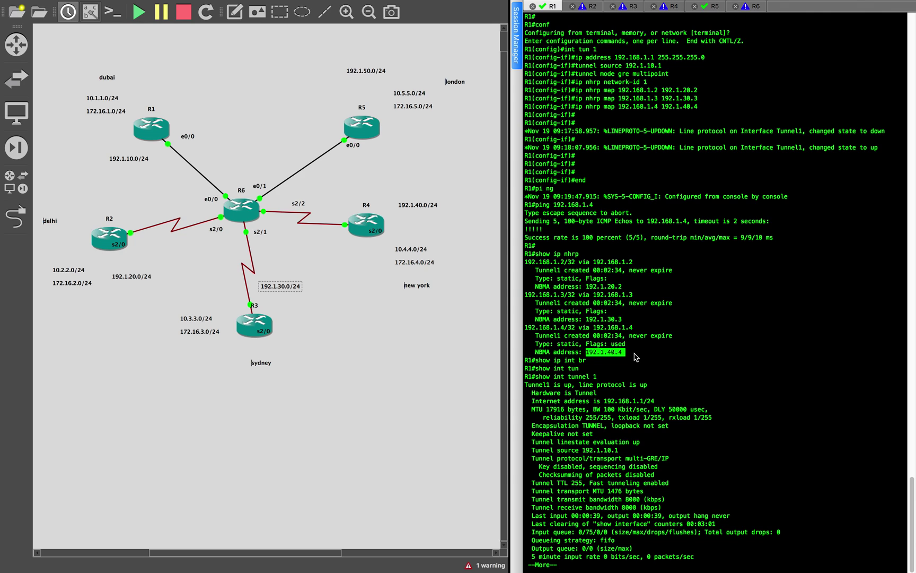
pyautogui.moveTo(582, 450); pyautogui.dragTo(635, 452)
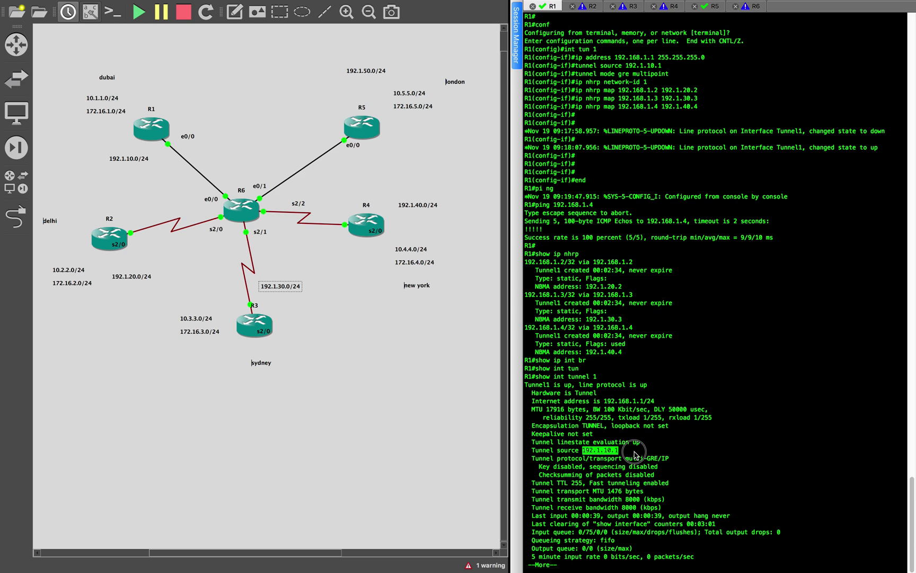
pyautogui.click(622, 360)
pyautogui.moveTo(584, 351); pyautogui.dragTo(649, 354)
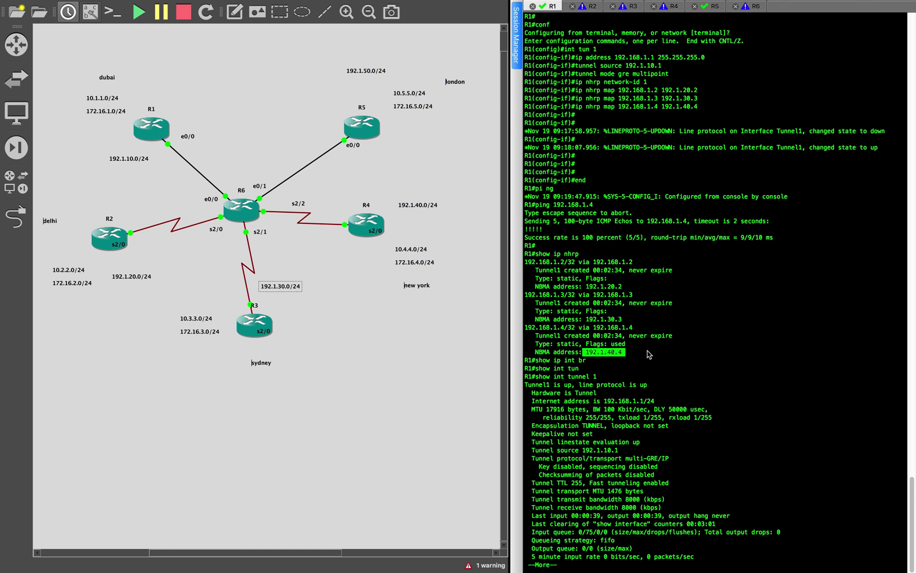
pyautogui.click(645, 323)
pyautogui.moveTo(553, 205); pyautogui.dragTo(587, 205)
# Page through the rest of the tunnel details and ping R3's tunnel address 192.168.1.3 from R1.
pyautogui.press('Return')
pyautogui.press('Return')
pyautogui.press('Return')
pyautogui.press('Return')
pyautogui.press('Return')
pyautogui.press('Return')
pyautogui.press('Return')
pyautogui.press('Return')
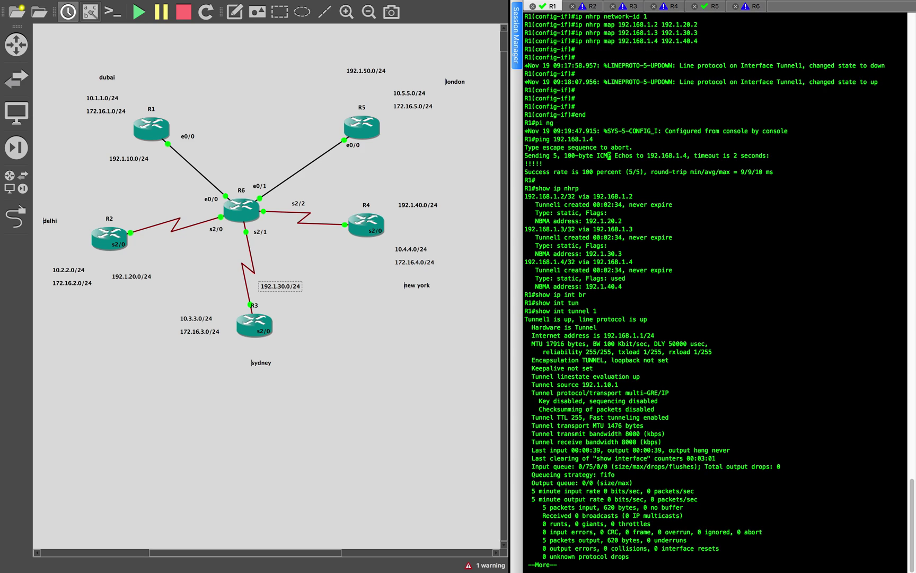
pyautogui.press('Return')
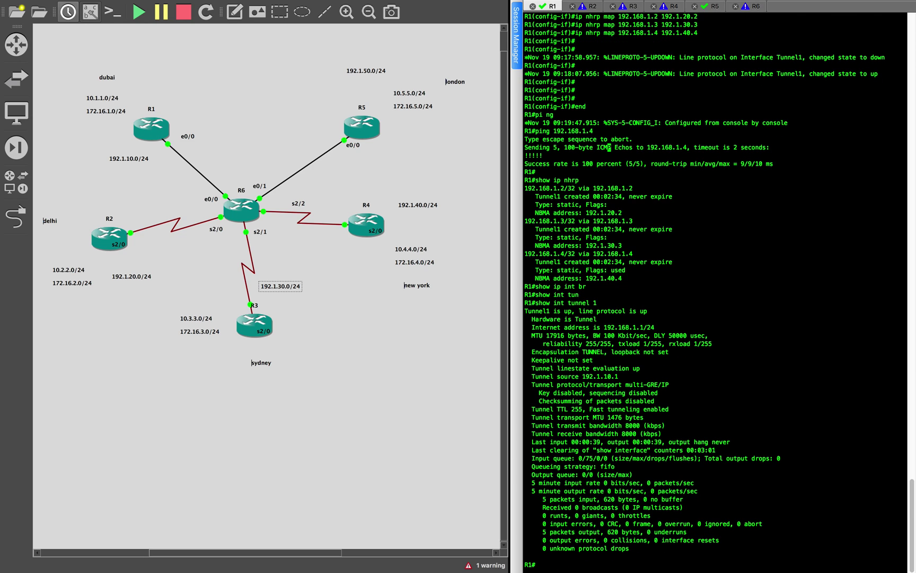
pyautogui.write('ping 192.168.1.3')
pyautogui.press('Return')
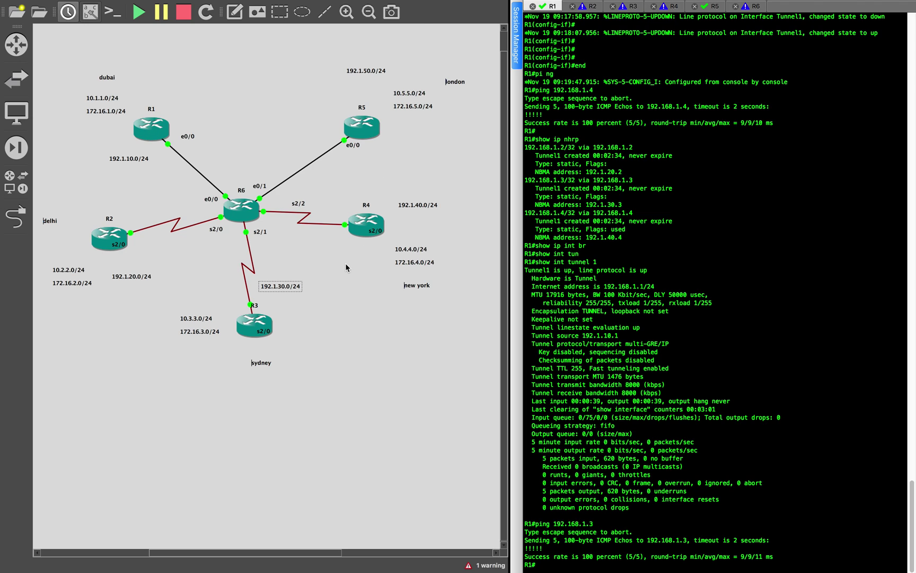
# Compare the LAN network labels beside R1 and R4 in the topology, and return to R1's console.
pyautogui.click(97, 108)
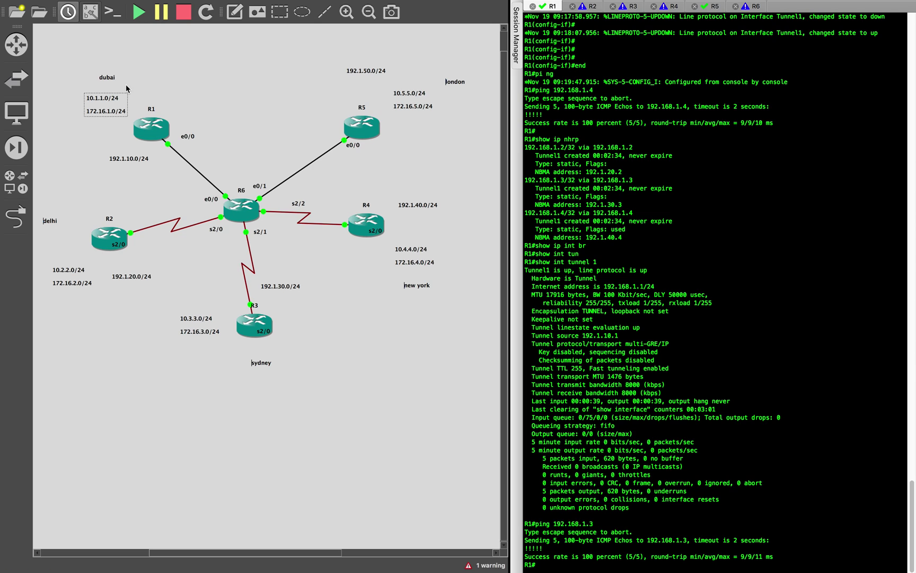
pyautogui.click(404, 256)
pyautogui.click(94, 108)
pyautogui.click(422, 248)
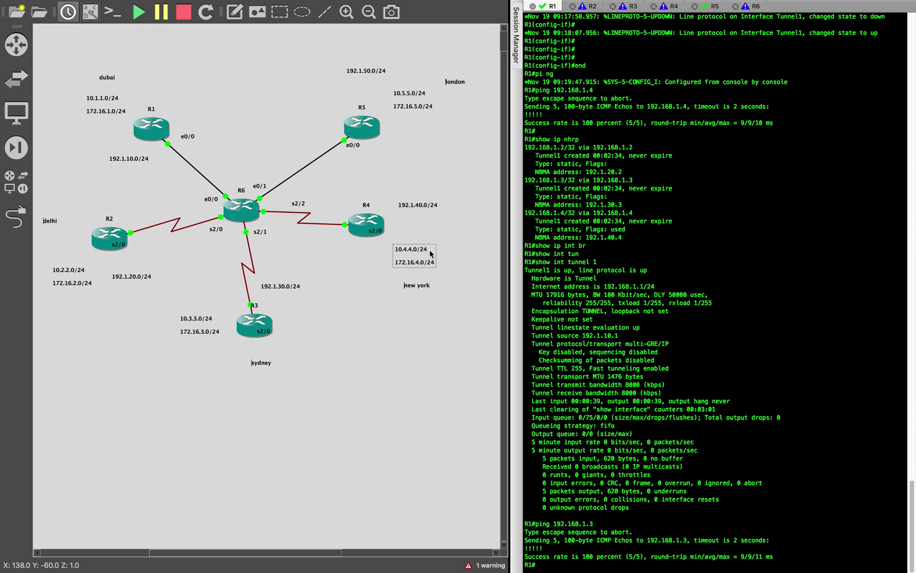
pyautogui.click(711, 306)
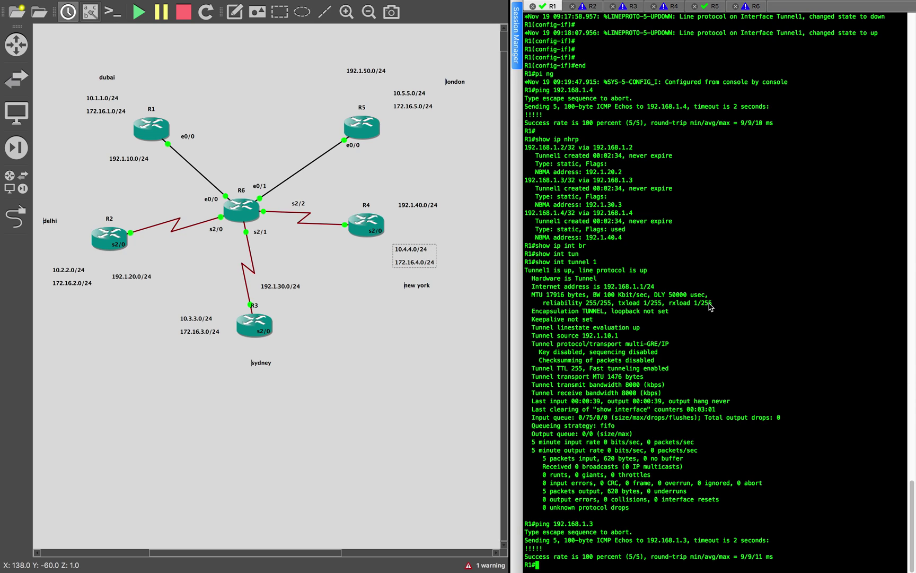